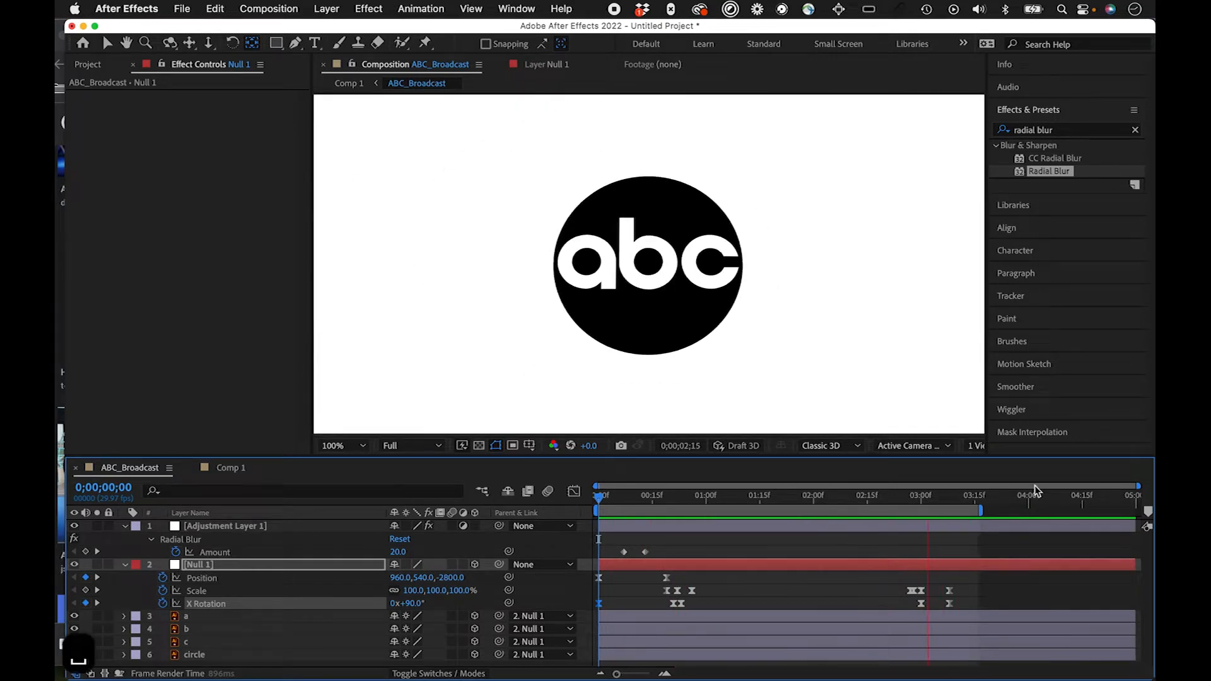
# Step: Play back and scrub through the ABC_Broadcast logo animation from its first frame to review the motion
pyautogui.press('space')
pyautogui.moveTo(833, 494); pyautogui.dragTo(940, 514)
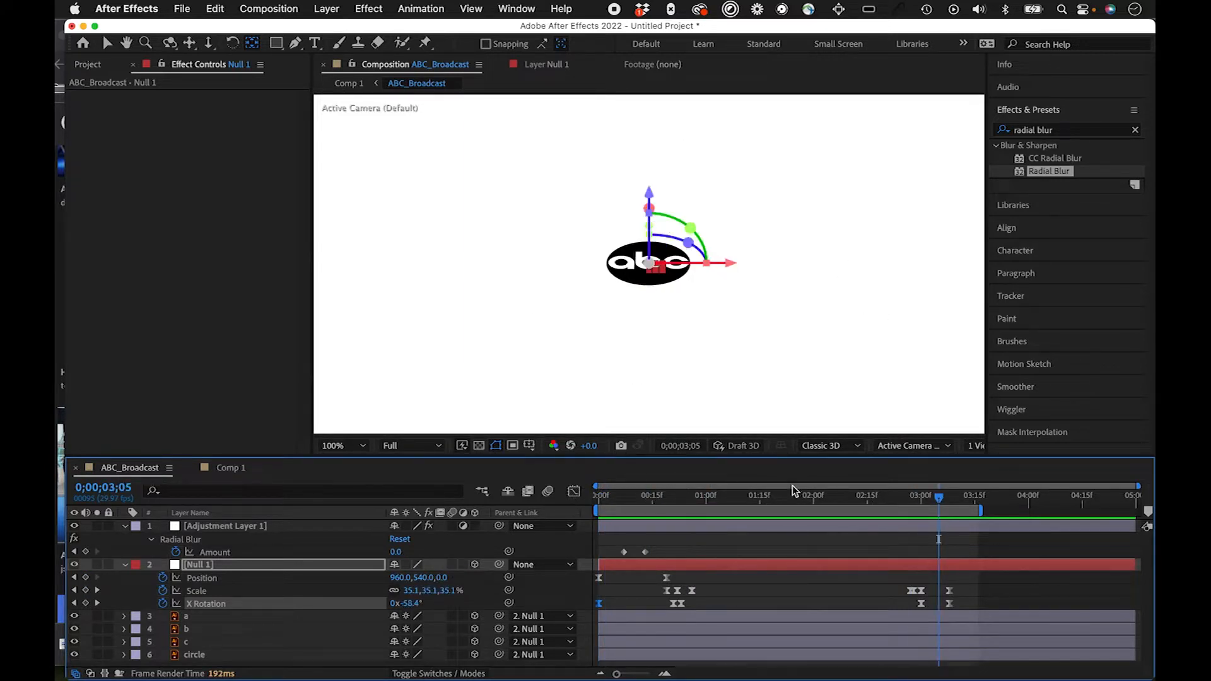
pyautogui.moveTo(793, 500); pyautogui.dragTo(598, 498)
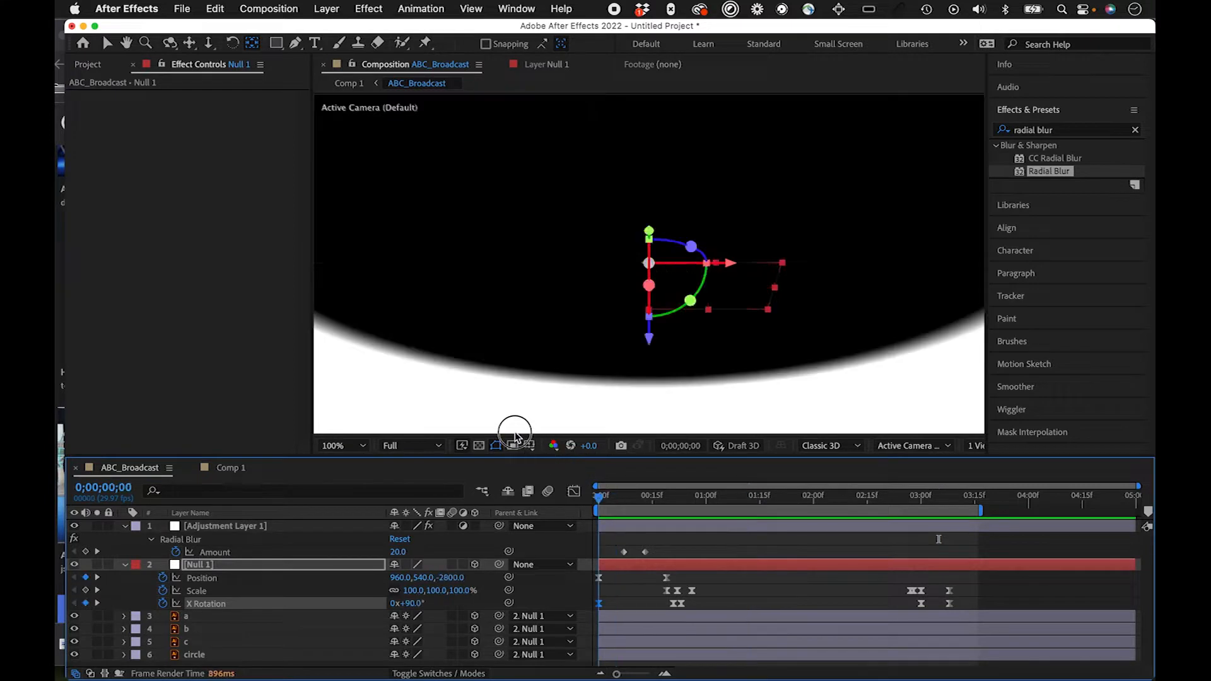
pyautogui.press('space')
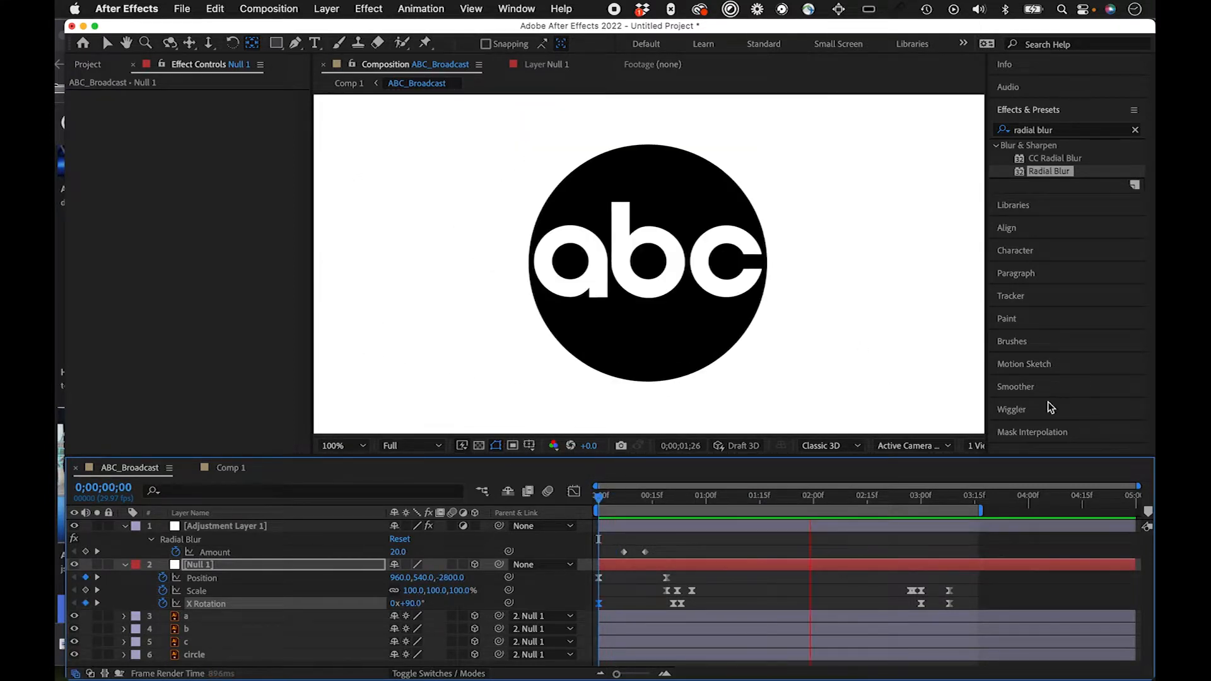
# Step: Switch to Chrome, dismiss the newsletter popup and view the ABC Broadcast vector logo's details, then return to After Effects
pyautogui.press('super+Tab')
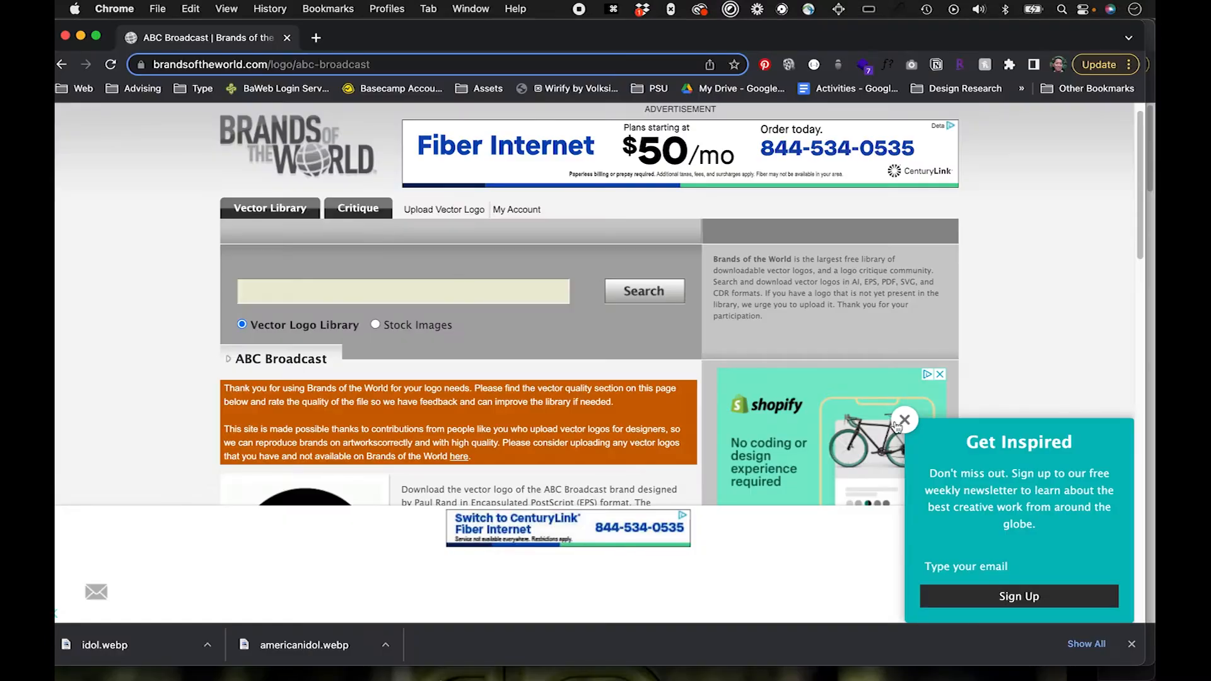
pyautogui.click(898, 424)
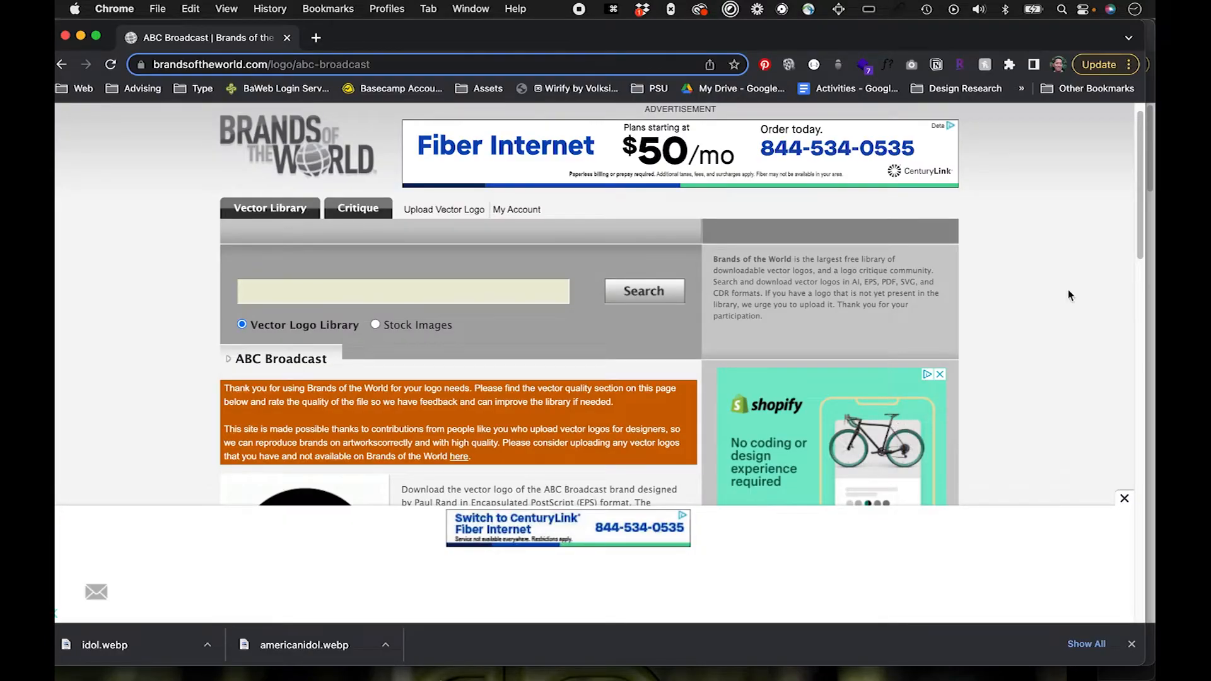
pyautogui.moveTo(1139, 240); pyautogui.dragTo(1102, 305)
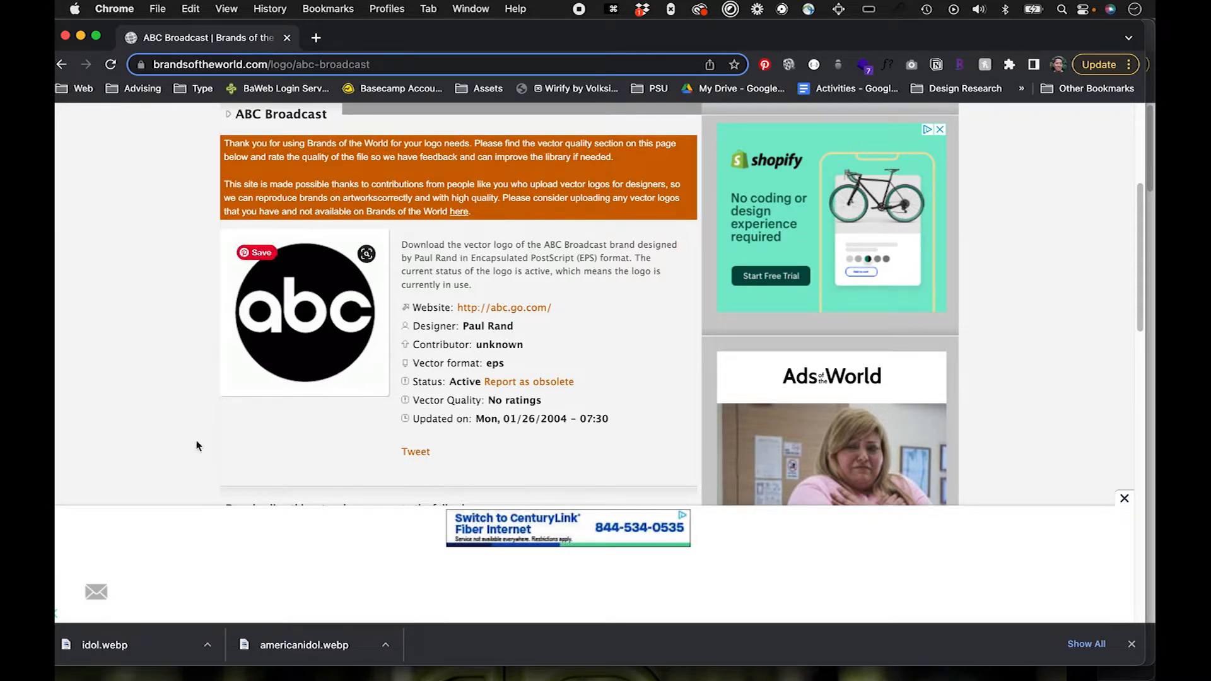
pyautogui.press('super+Tab')
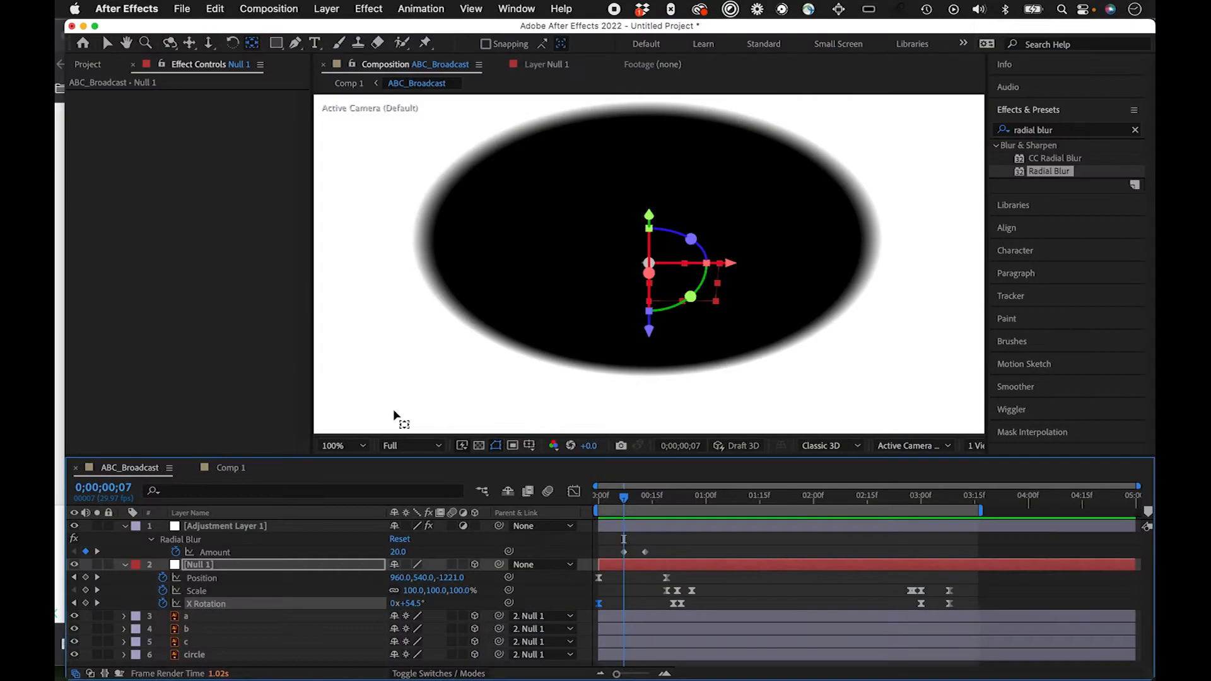
# Step: Move the current time to 0;00;03;02 and add the ABC_Broadcast composition to the render queue
pyautogui.moveTo(634, 497); pyautogui.dragTo(927, 498)
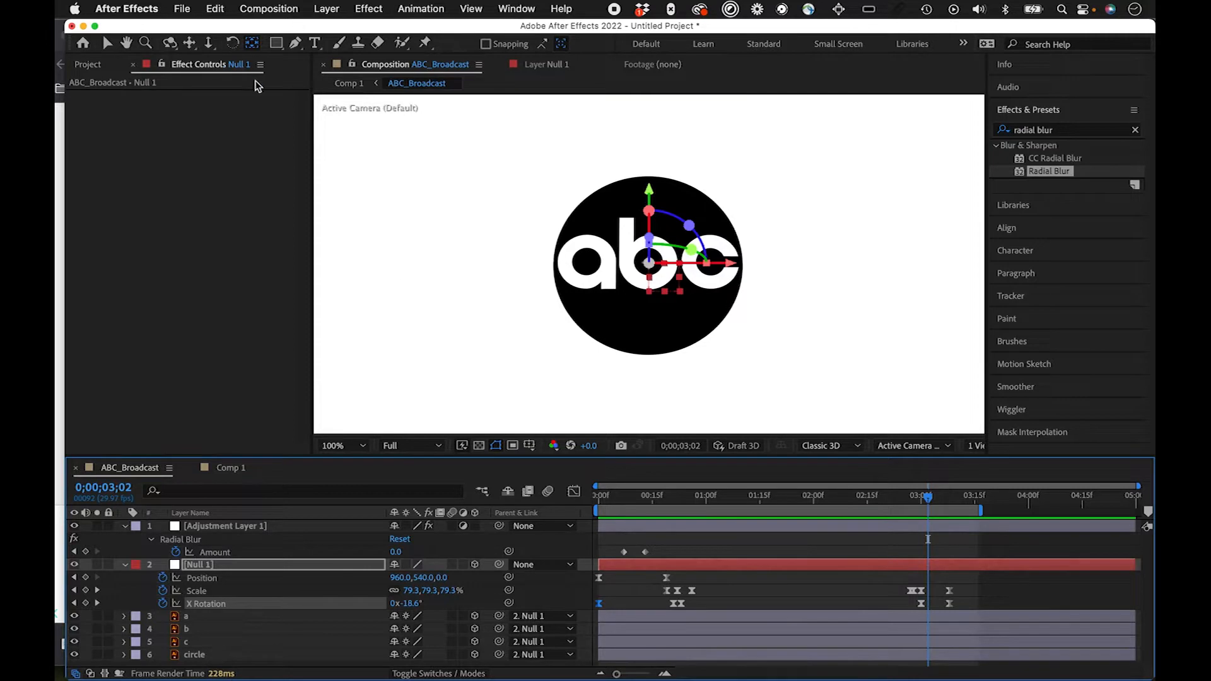
pyautogui.click(291, 130)
pyautogui.click(270, 9)
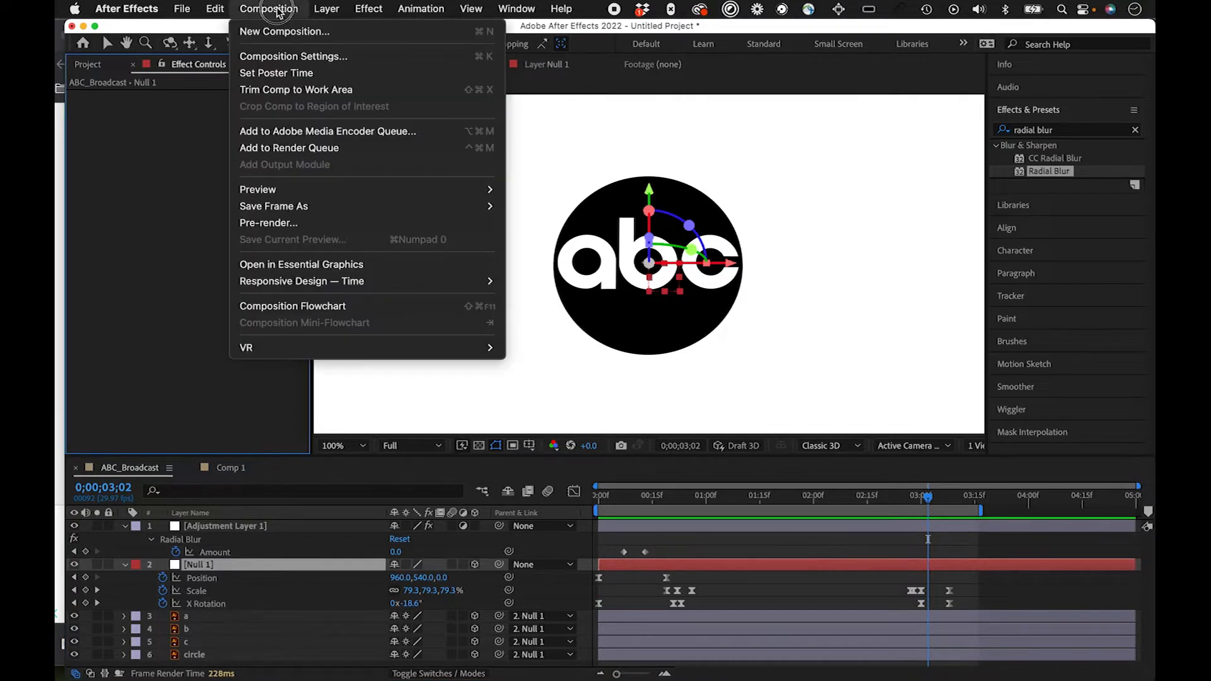
pyautogui.click(434, 149)
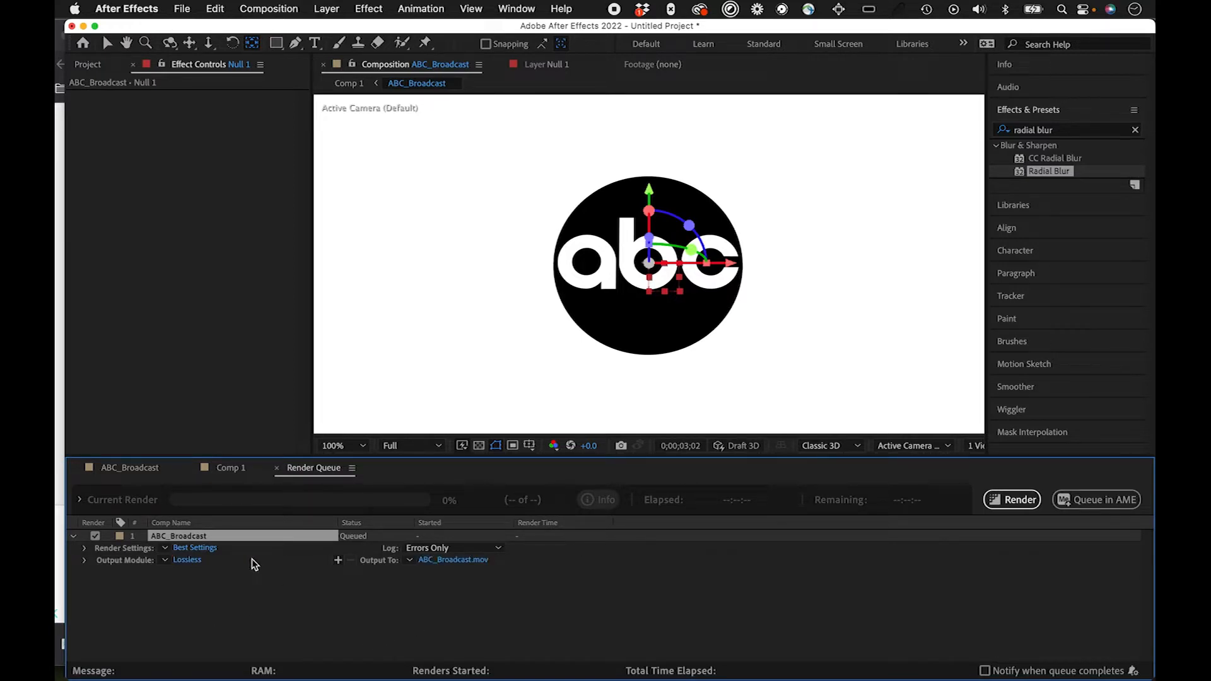
# Step: Set the queued render's output module to RGB + Alpha channels with Straight (Unmatted) color
pyautogui.click(194, 561)
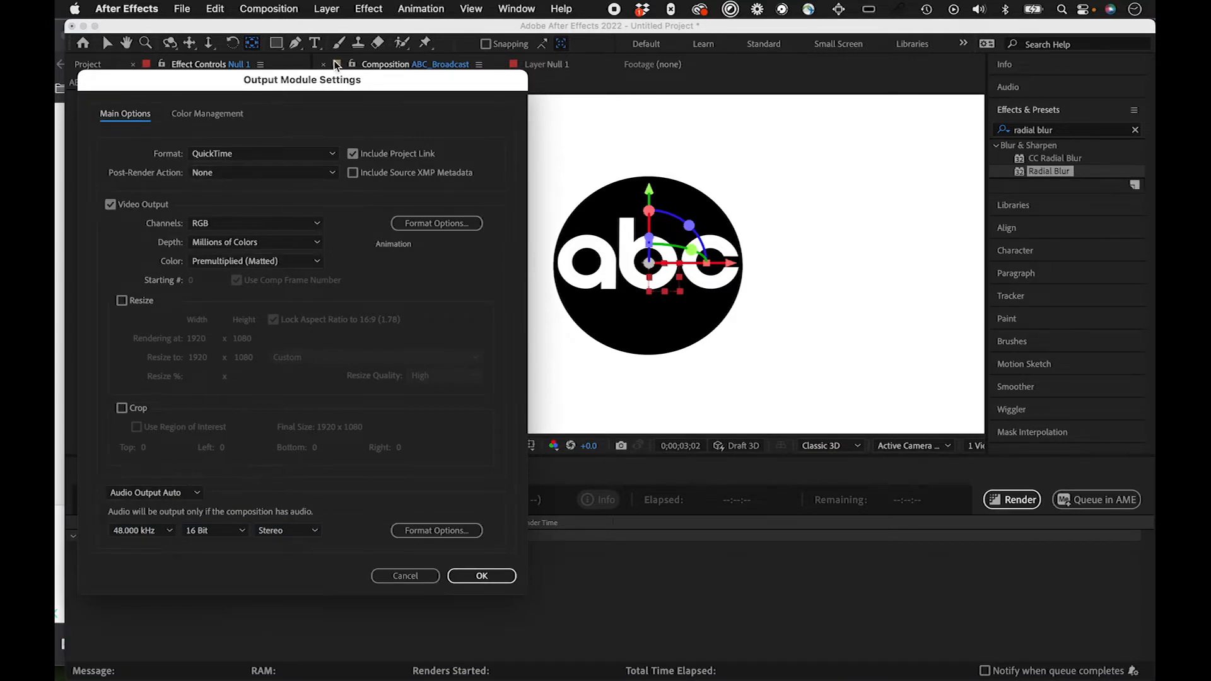
pyautogui.moveTo(346, 77); pyautogui.dragTo(375, 71)
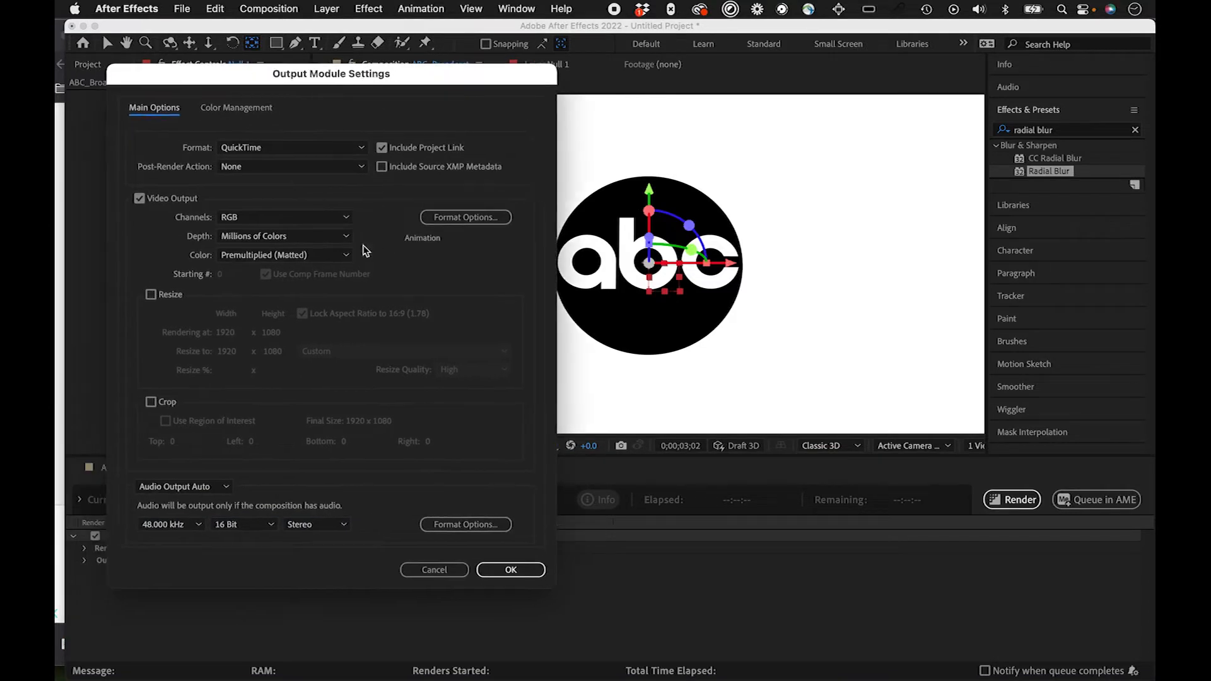
pyautogui.click(347, 219)
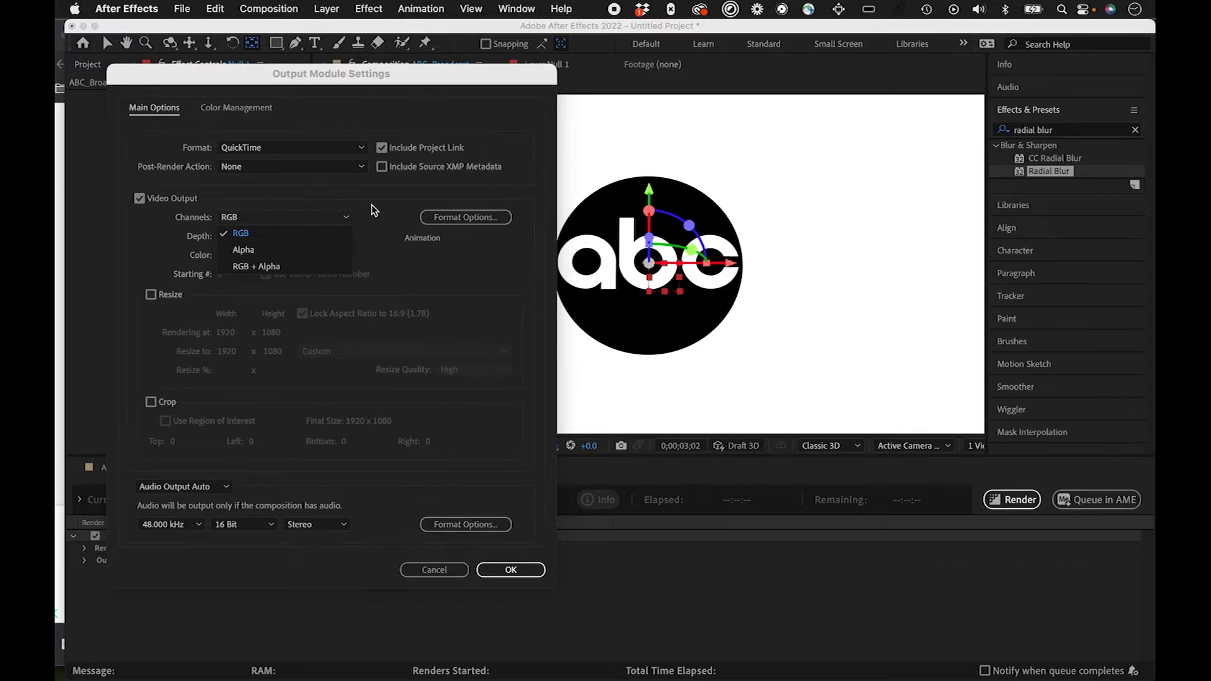
pyautogui.click(371, 210)
pyautogui.click(348, 218)
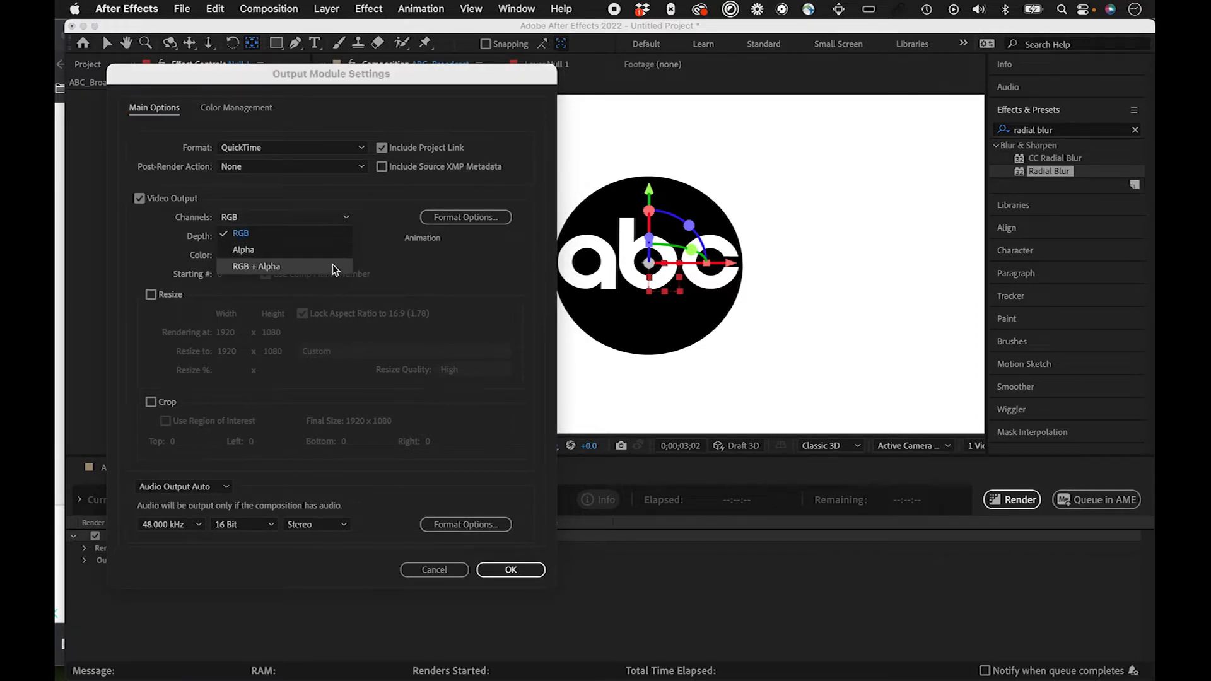
pyautogui.click(368, 195)
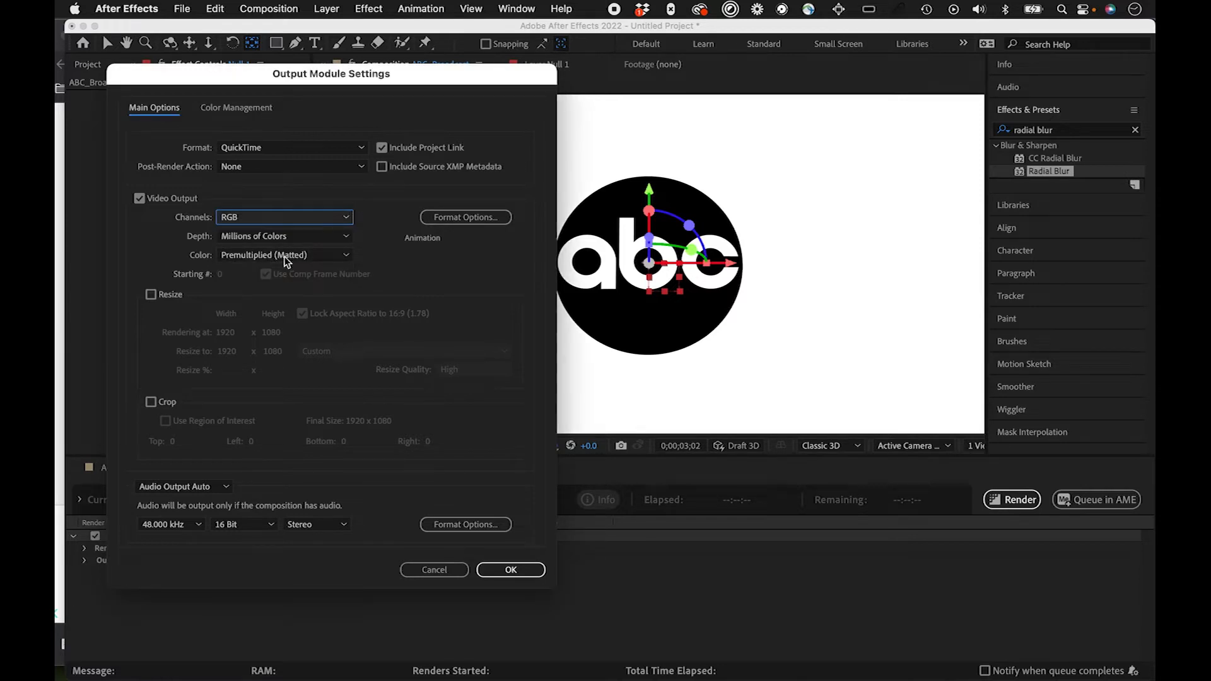
pyautogui.click(334, 219)
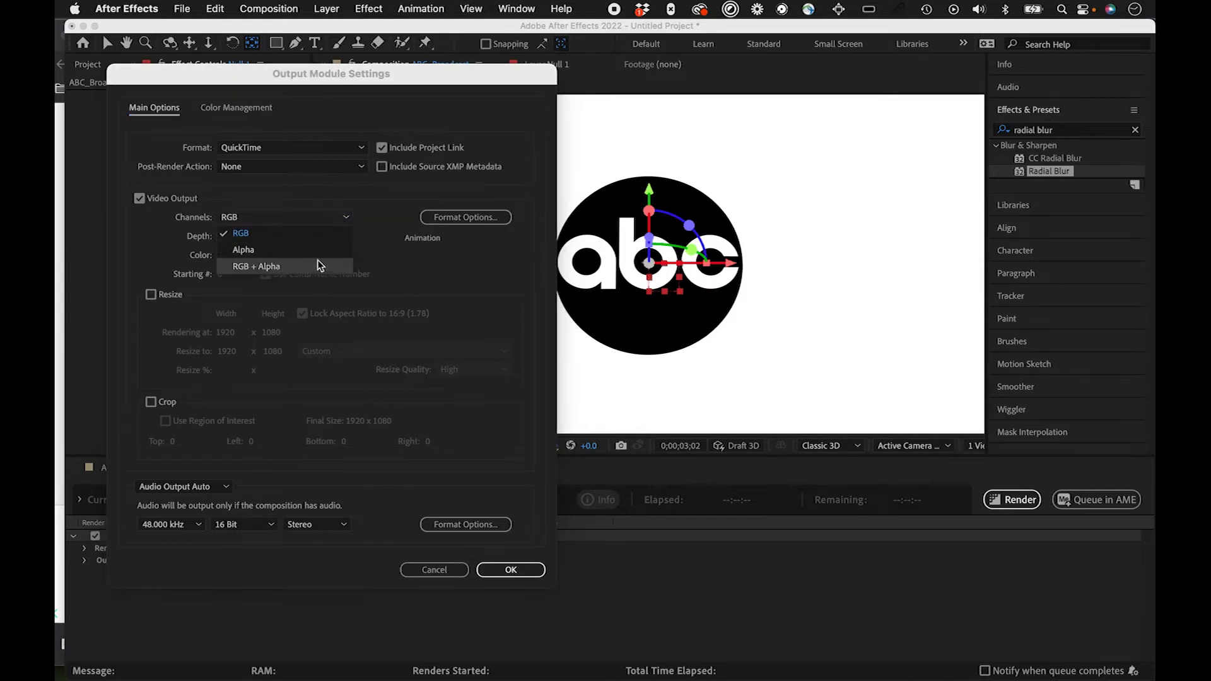
pyautogui.click(319, 264)
pyautogui.click(329, 236)
pyautogui.click(363, 253)
pyautogui.click(351, 255)
pyautogui.click(328, 270)
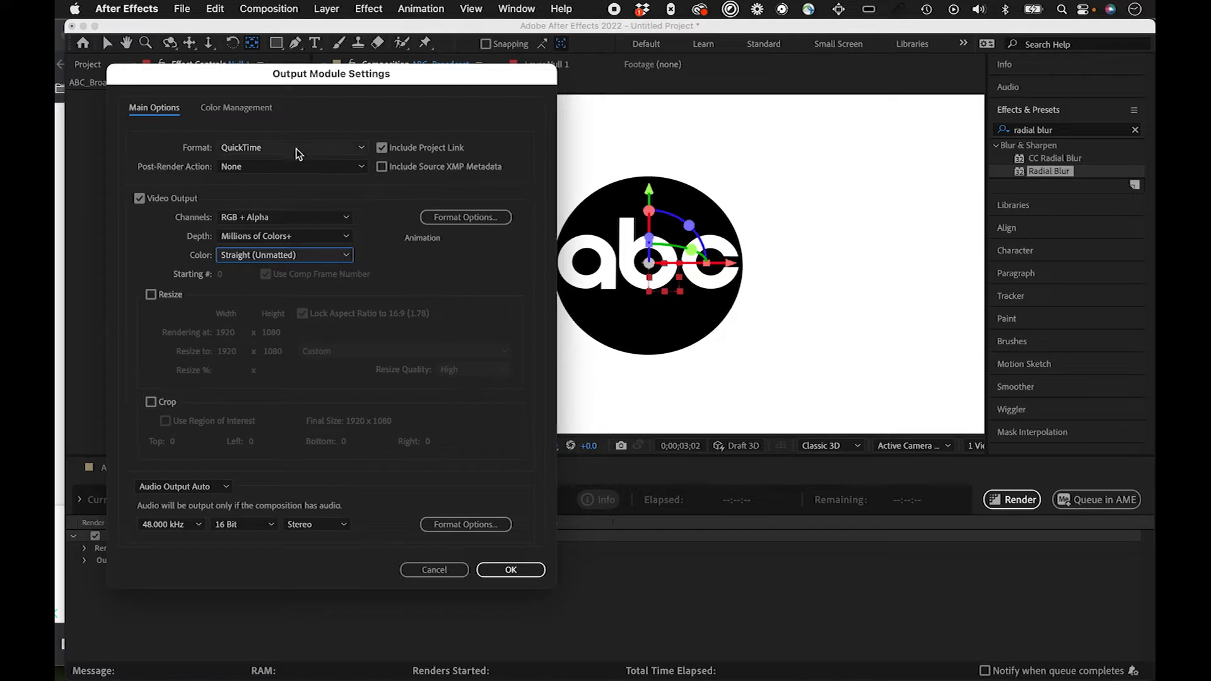
# Step: Set the QuickTime video codec to Apple ProRes 4444 and apply the output module settings
pyautogui.click(479, 218)
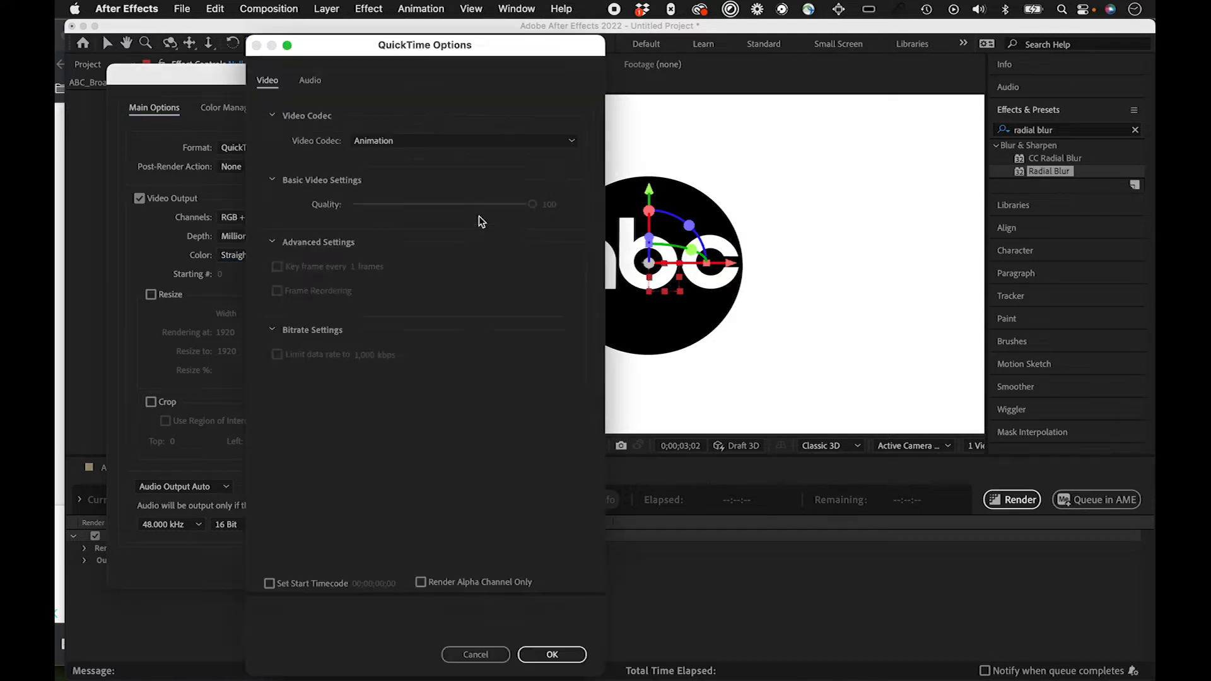
pyautogui.click(500, 147)
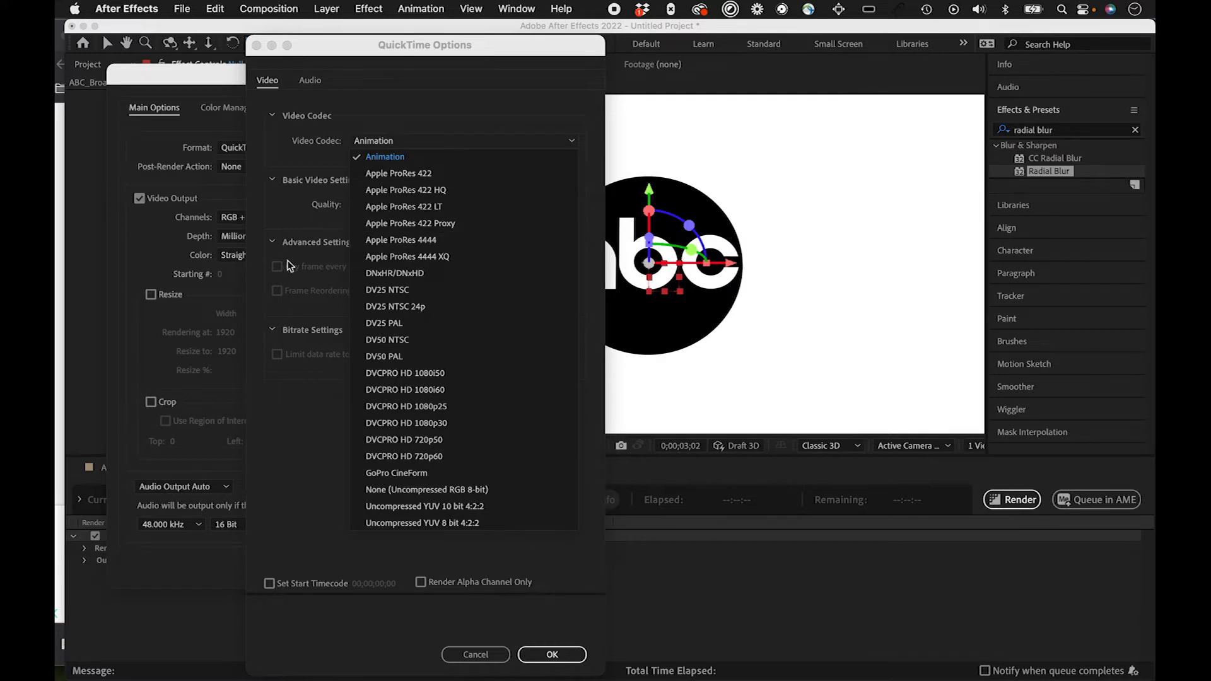
pyautogui.click(414, 246)
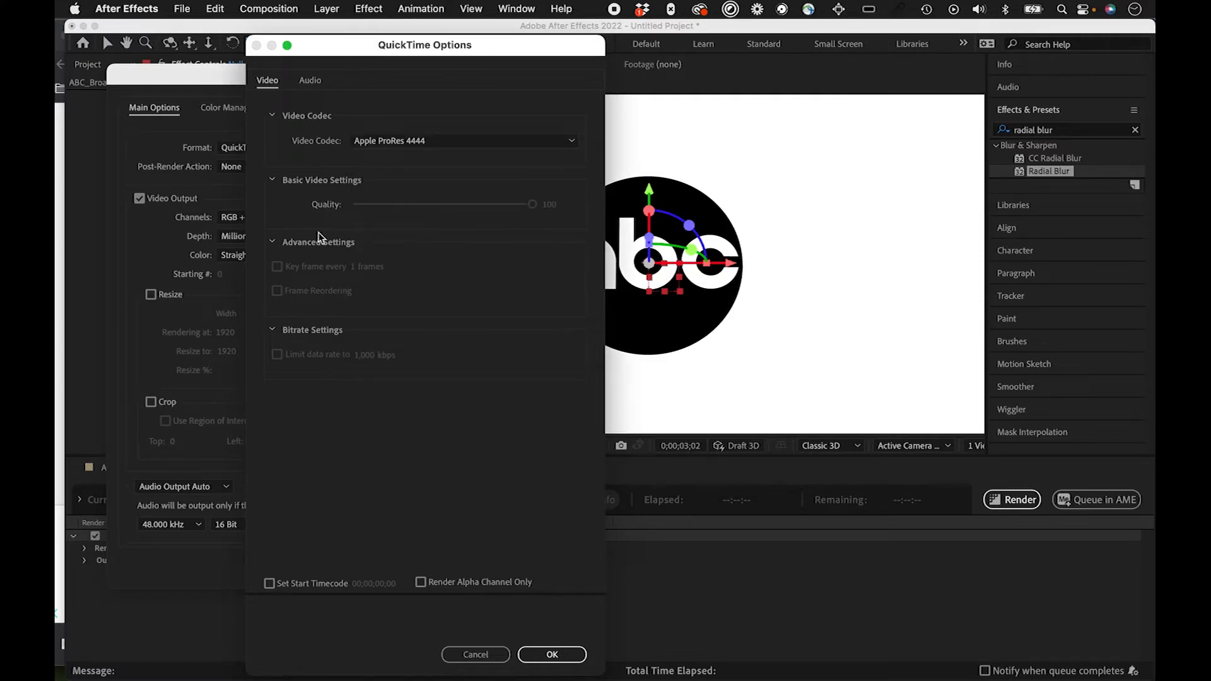
pyautogui.click(553, 654)
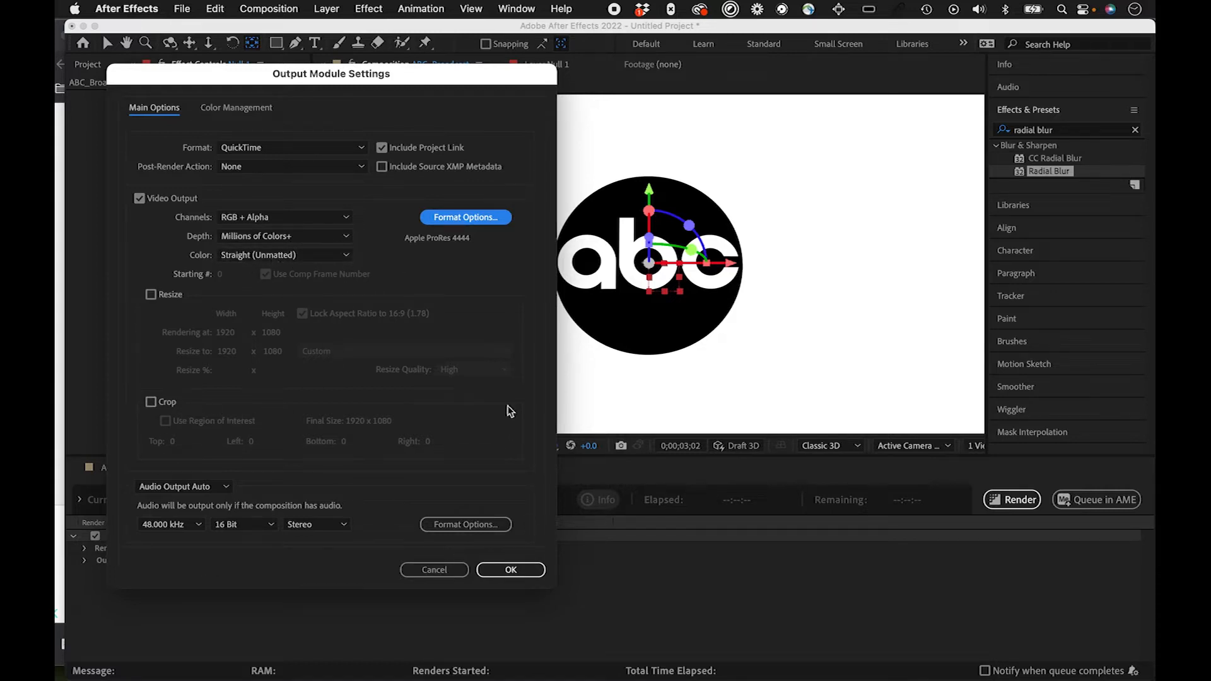
pyautogui.click(512, 572)
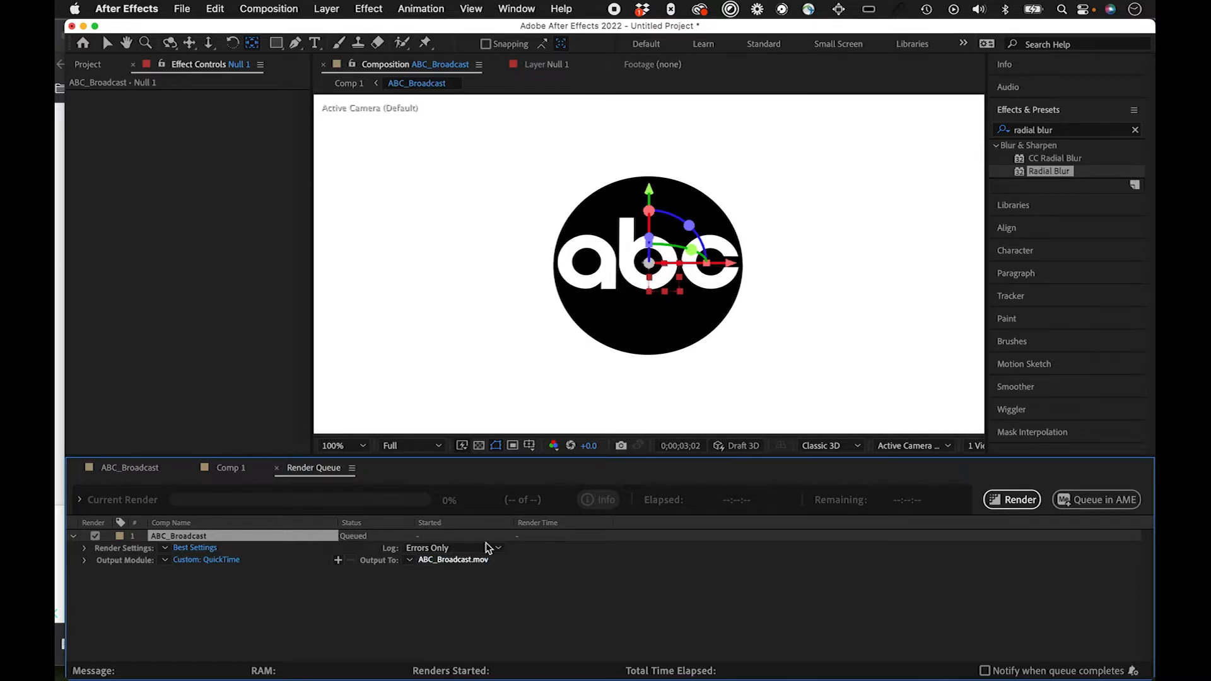
# Step: Accept ABC_Broadcast.mov as the output file and render the queued composition
pyautogui.click(486, 544)
pyautogui.click(893, 466)
pyautogui.click(1023, 503)
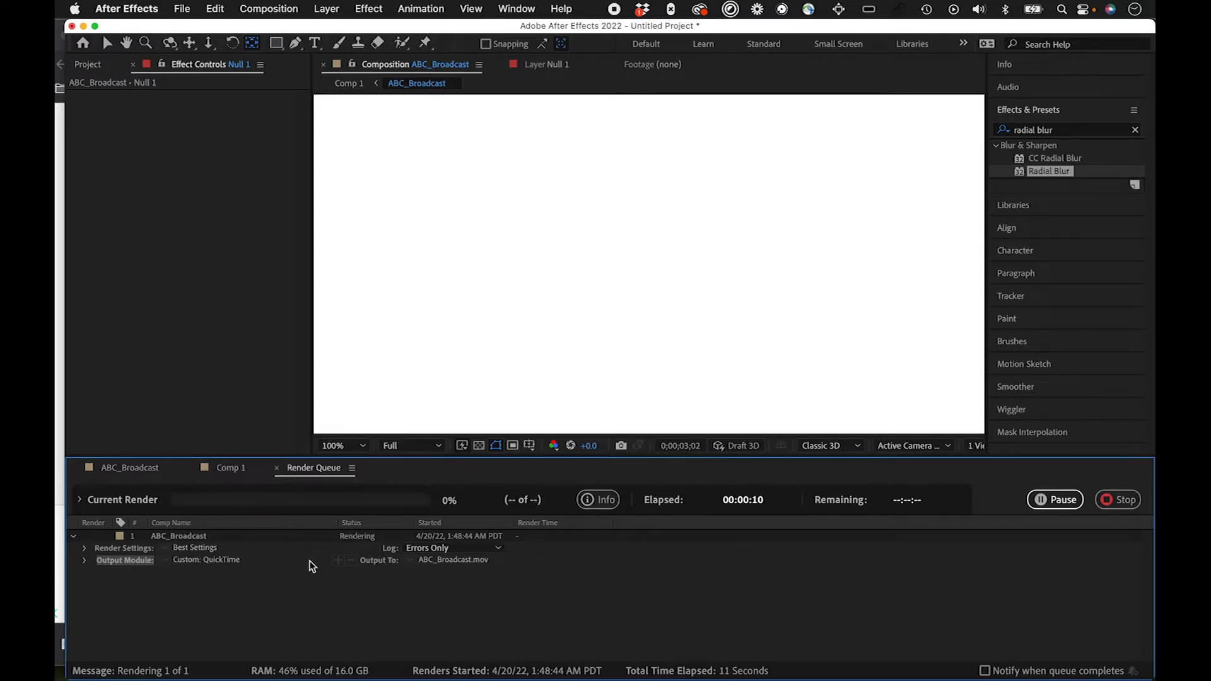
# Step: Add the ABC_Broadcast composition to the render queue two more times
pyautogui.click(269, 8)
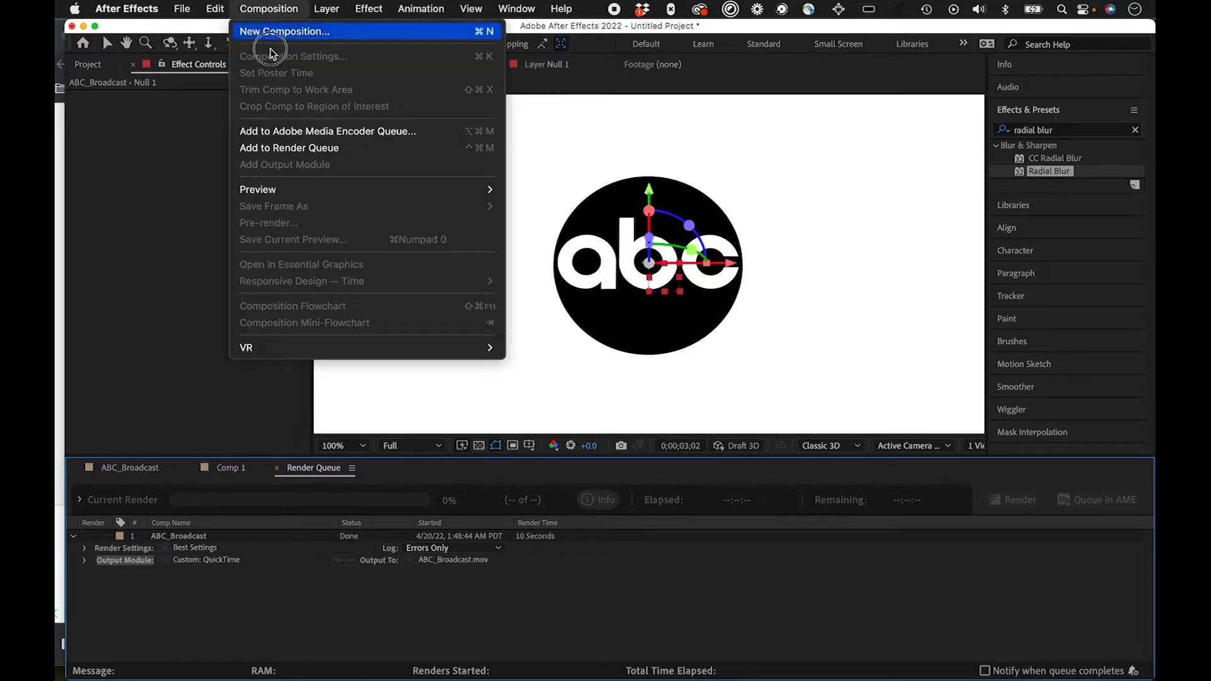
pyautogui.click(296, 148)
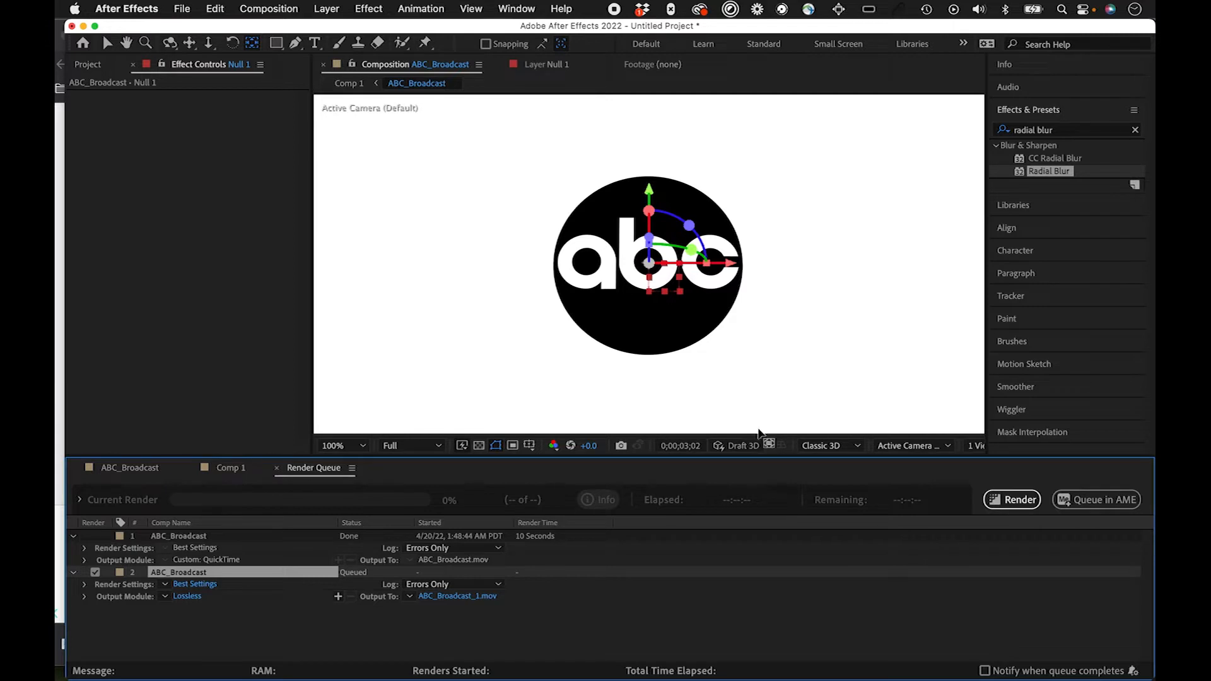
pyautogui.click(130, 467)
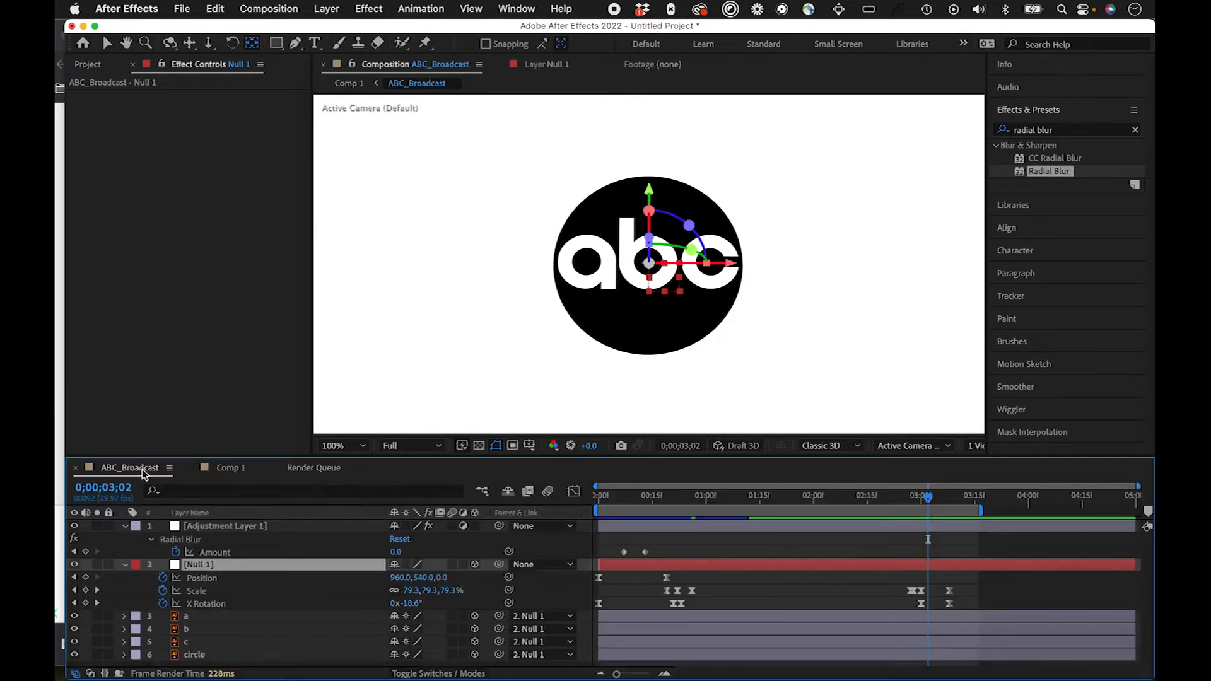
pyautogui.click(269, 9)
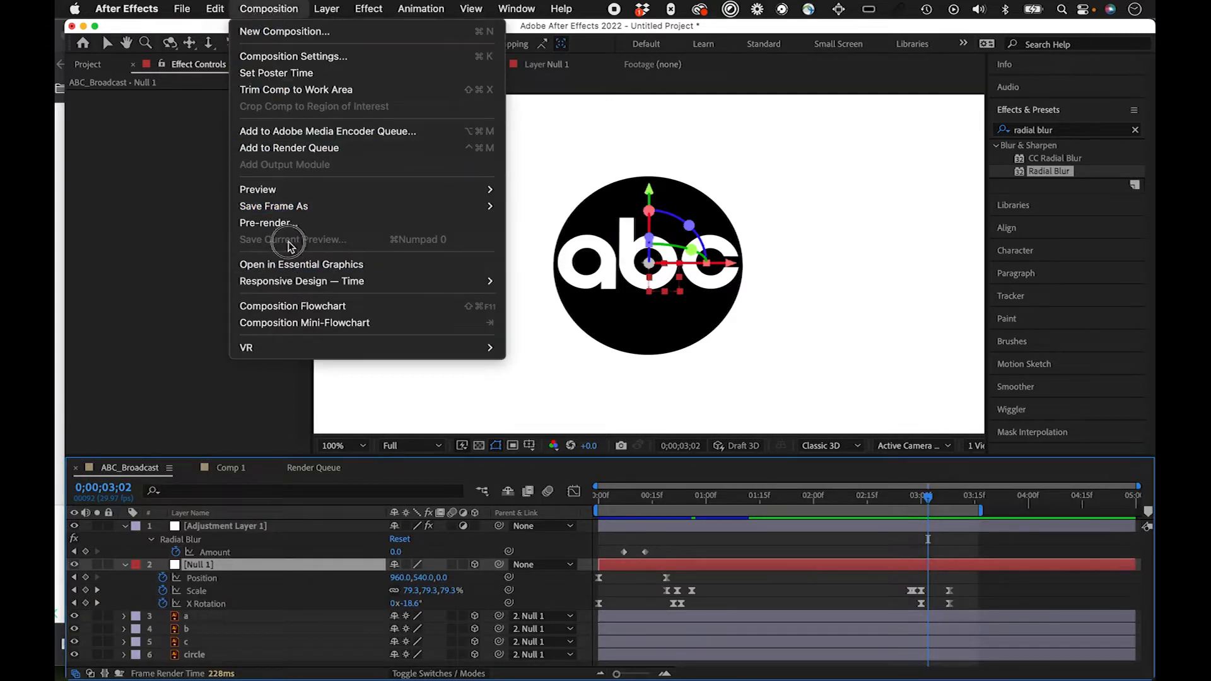
pyautogui.click(310, 149)
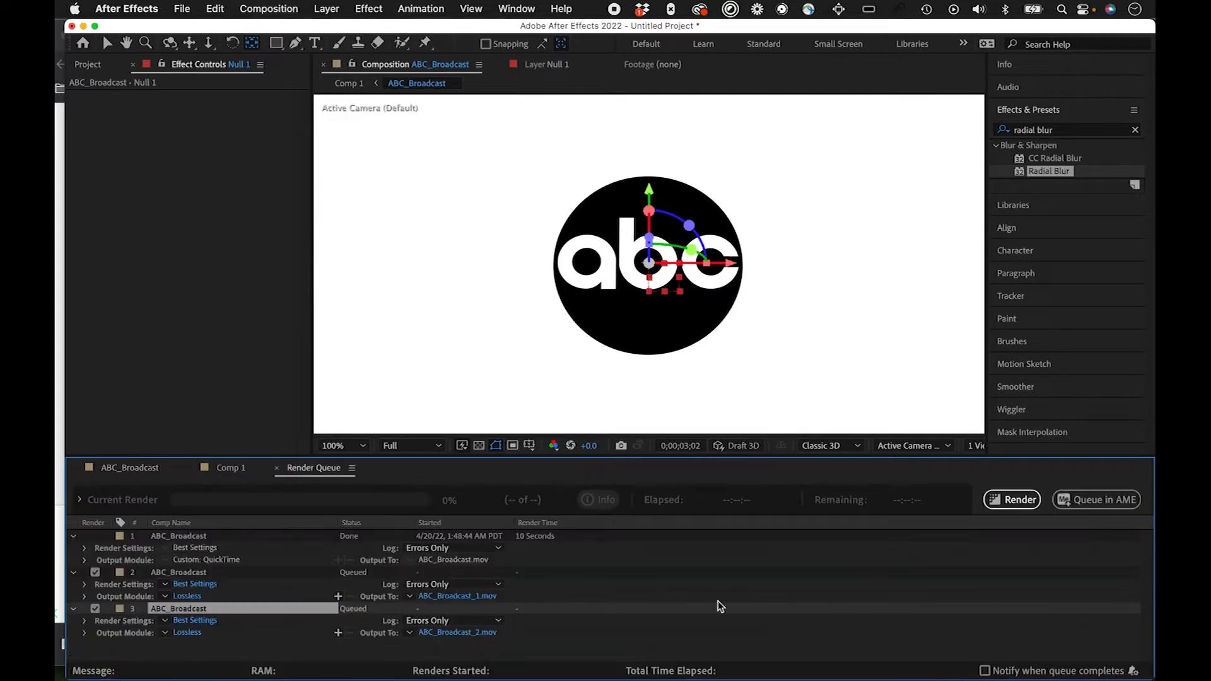
# Step: Set the third queued render's output channels to RGB + Alpha, accepting the Animation video codec
pyautogui.click(177, 633)
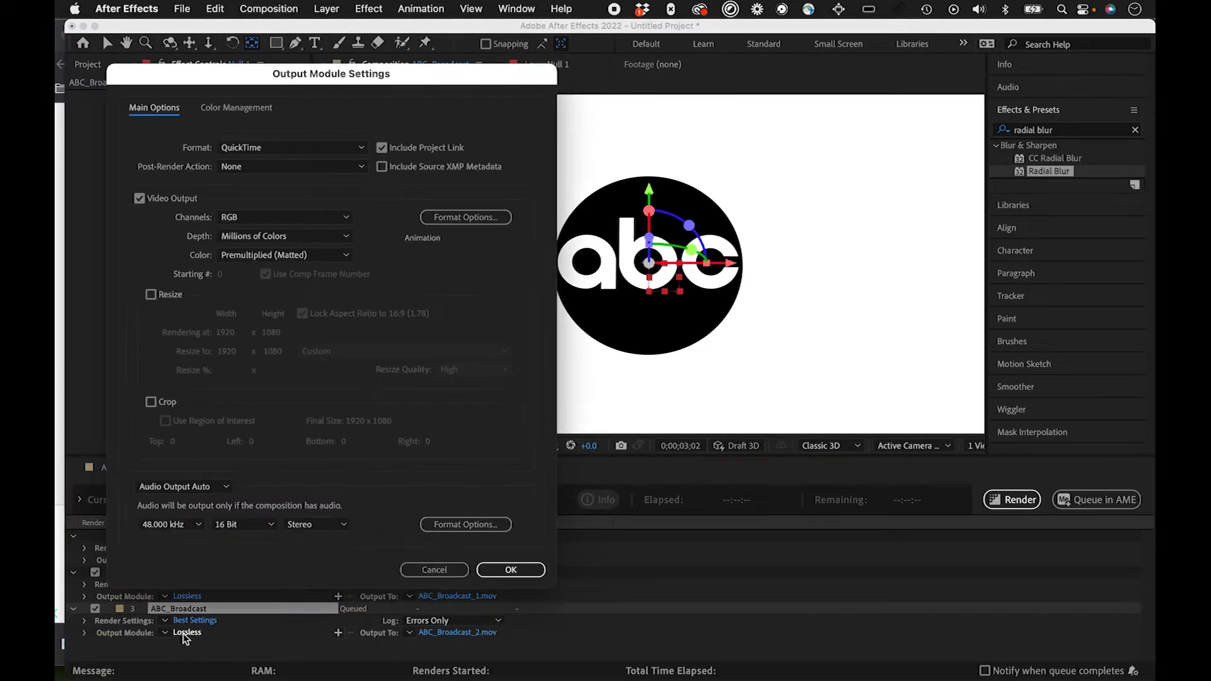
pyautogui.click(328, 218)
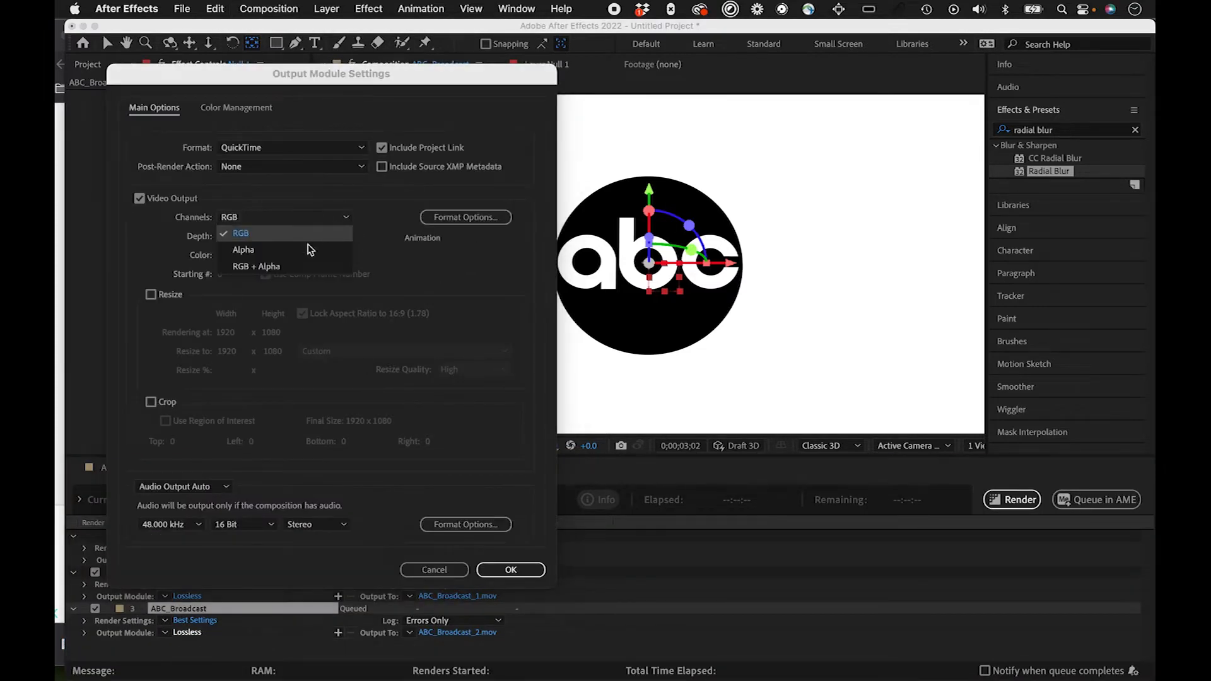
pyautogui.click(301, 271)
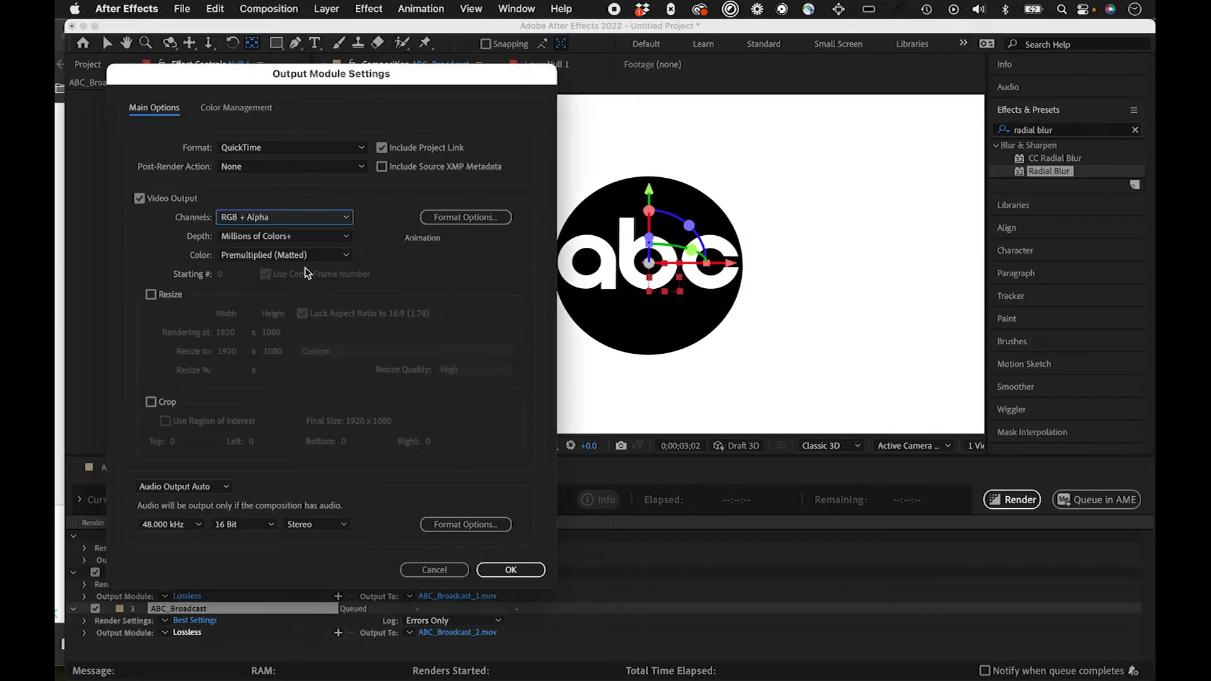
pyautogui.click(467, 220)
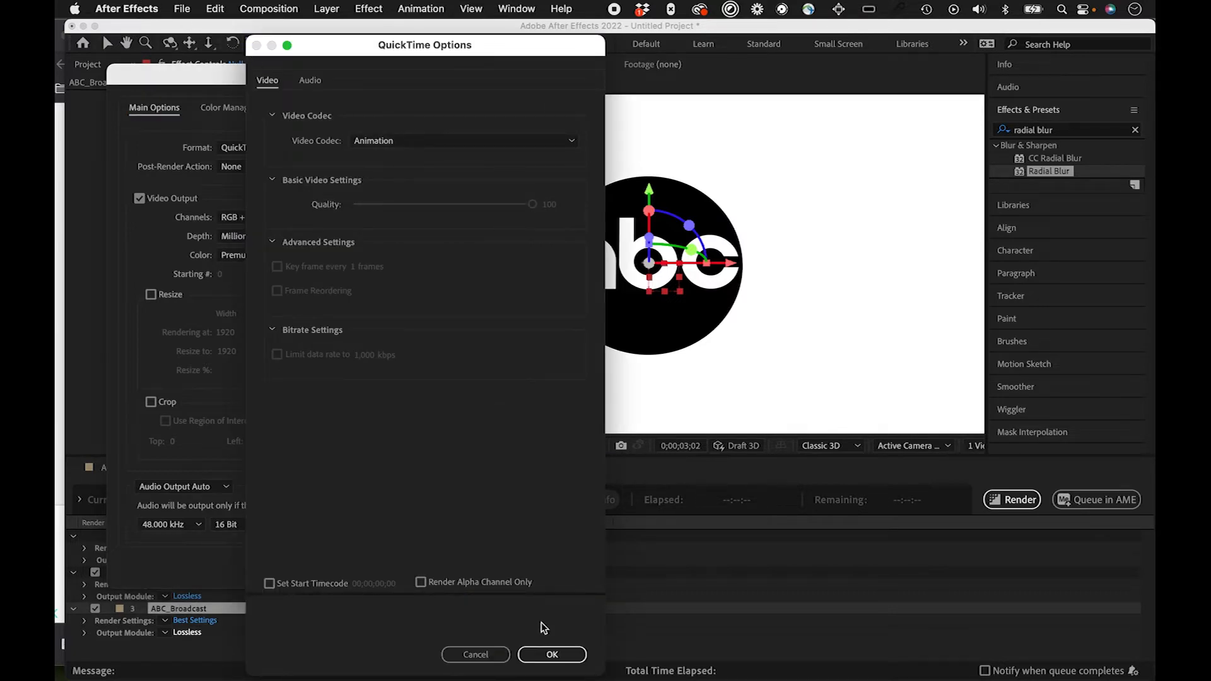
pyautogui.click(550, 654)
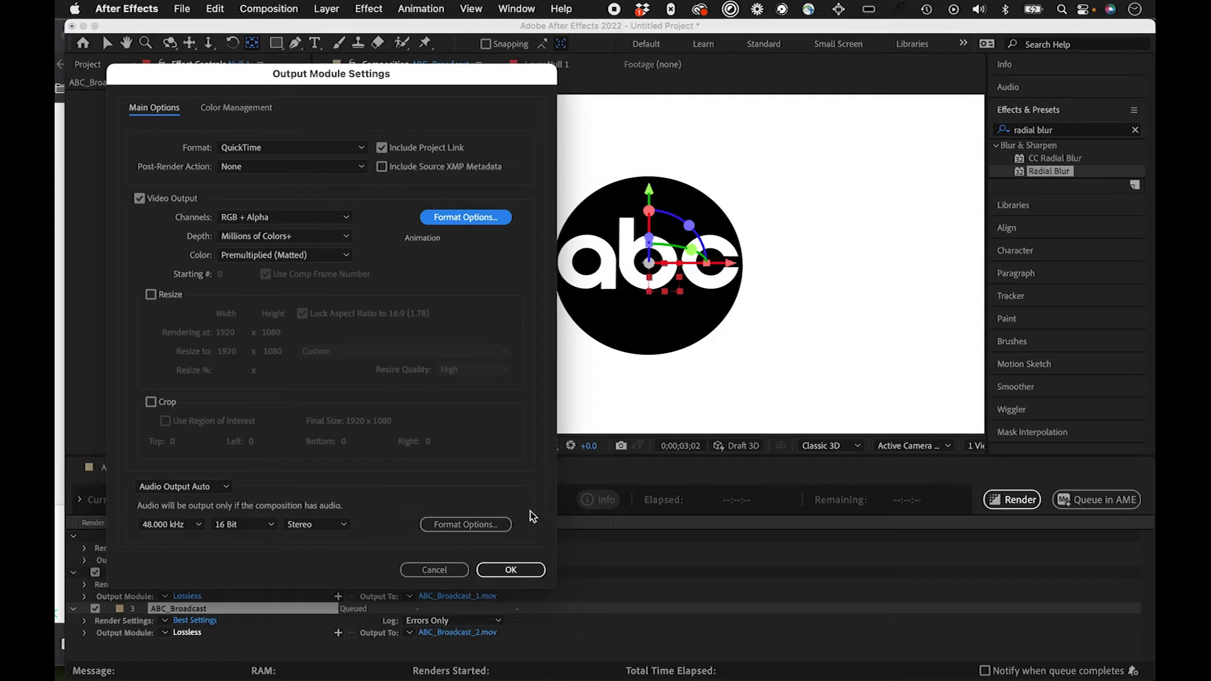
pyautogui.click(511, 569)
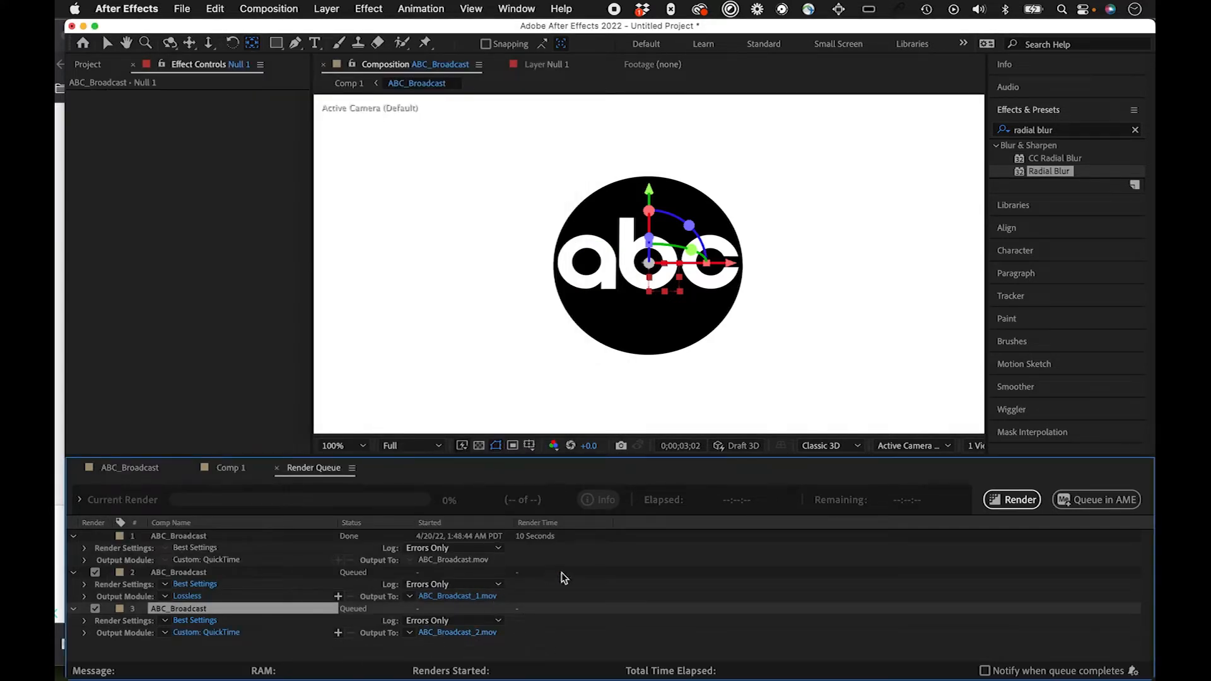
# Step: Remove the queued Lossless render of ABC_Broadcast from the render queue, leaving the custom QuickTime one selected
pyautogui.click(191, 576)
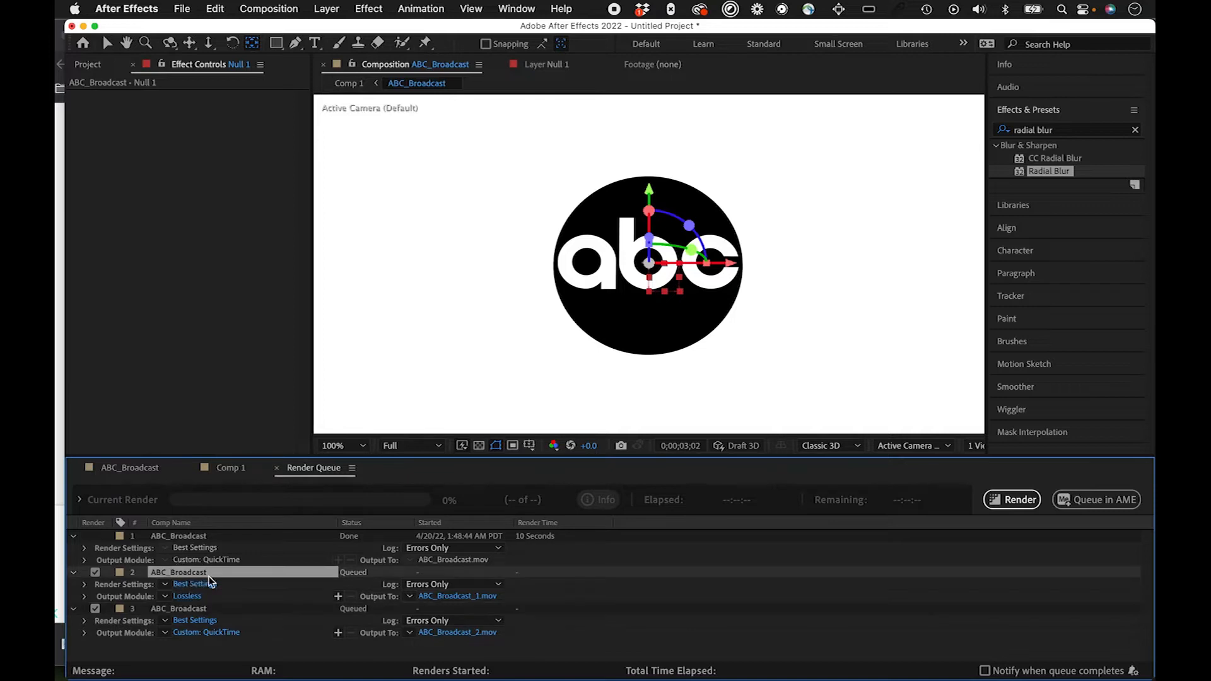
pyautogui.press('BackSpace')
pyautogui.click(176, 574)
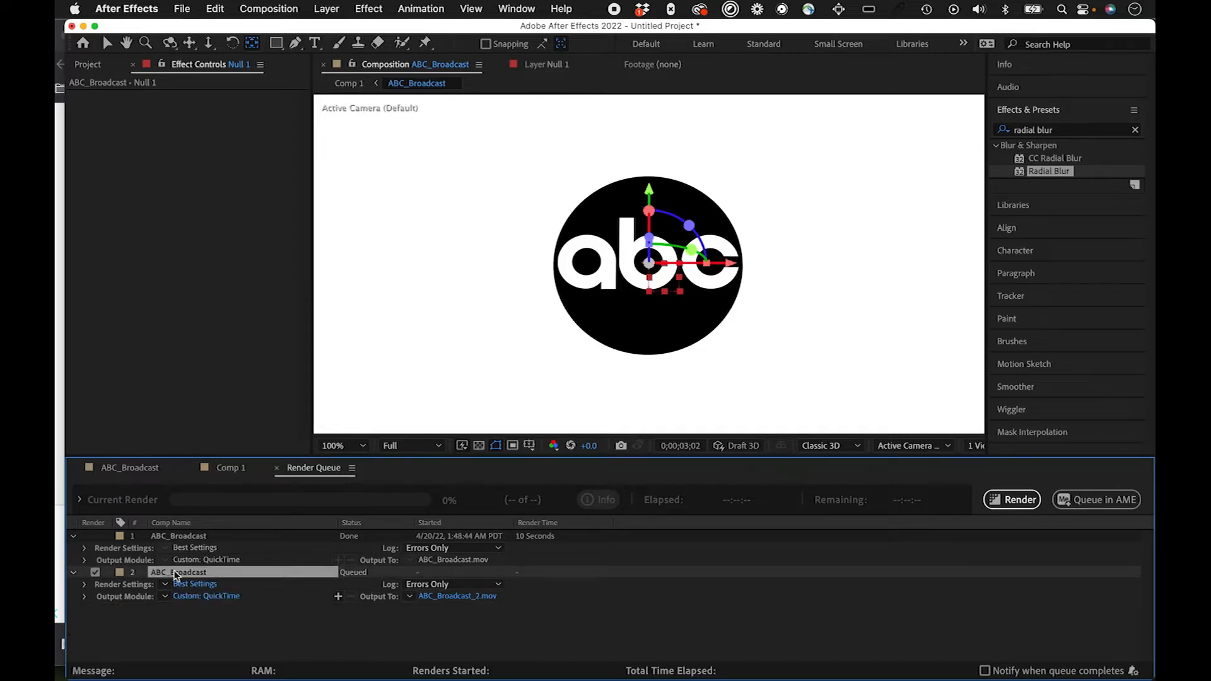
# Step: Set the remaining queued render's output color to Straight (Unmatted) and render it
pyautogui.click(224, 597)
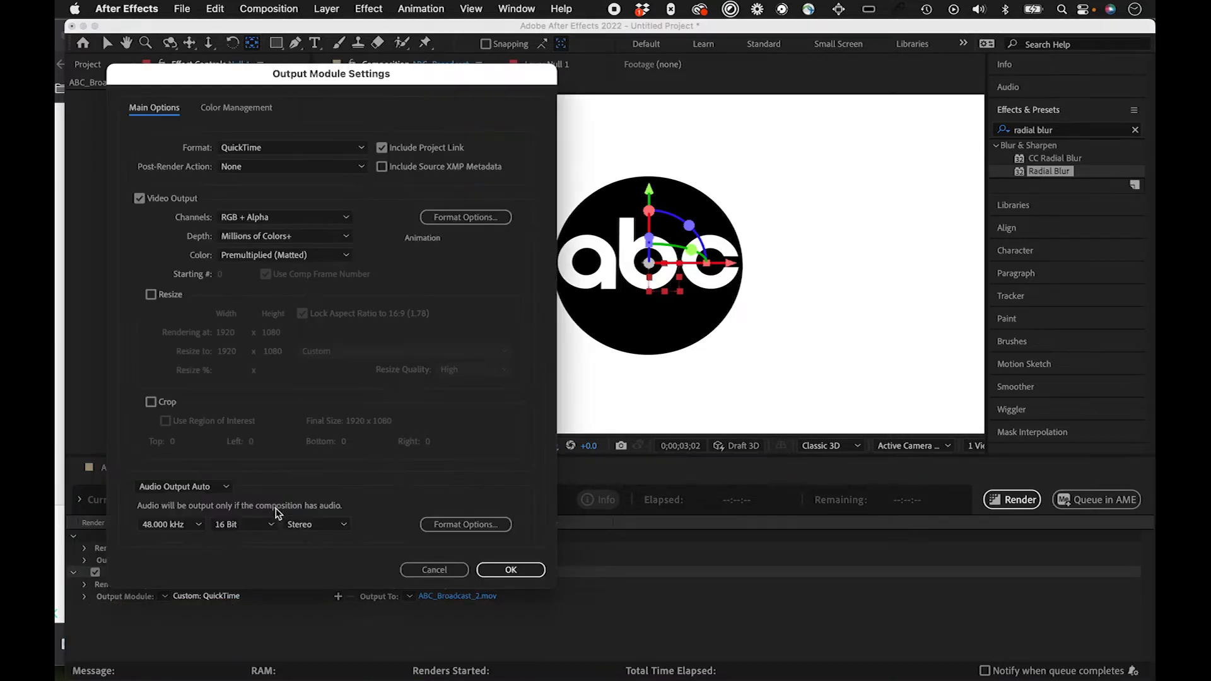
pyautogui.click(341, 255)
pyautogui.click(311, 270)
pyautogui.click(508, 569)
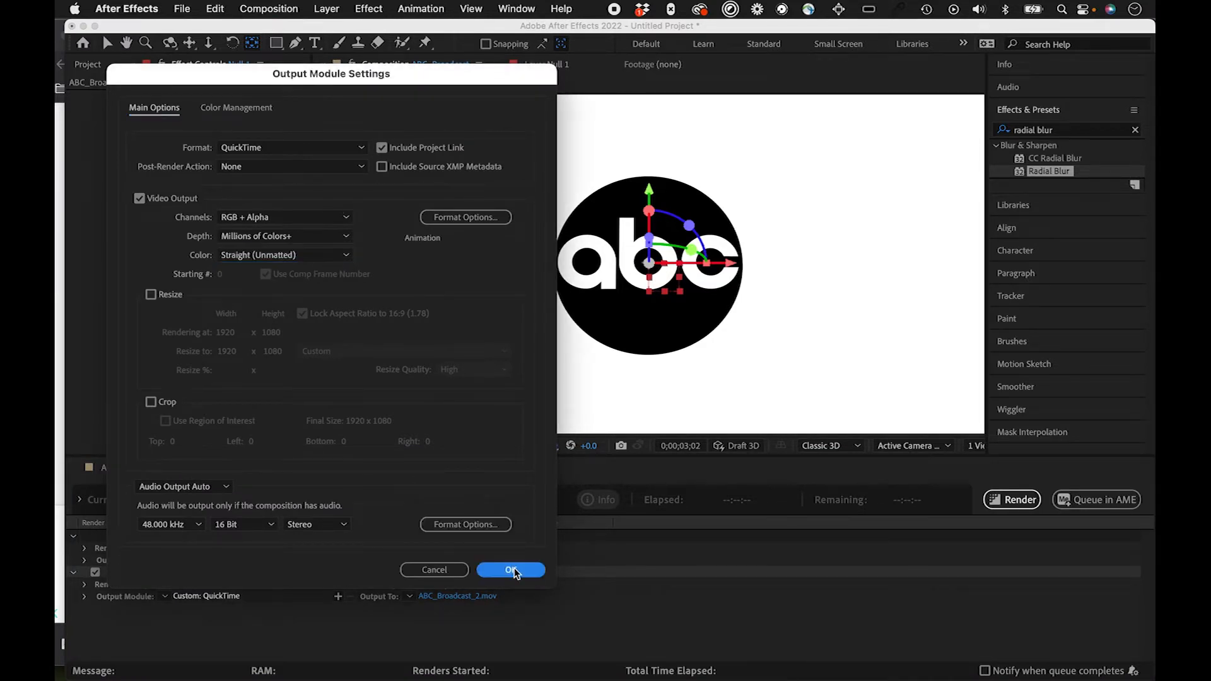
pyautogui.click(544, 622)
pyautogui.click(1011, 502)
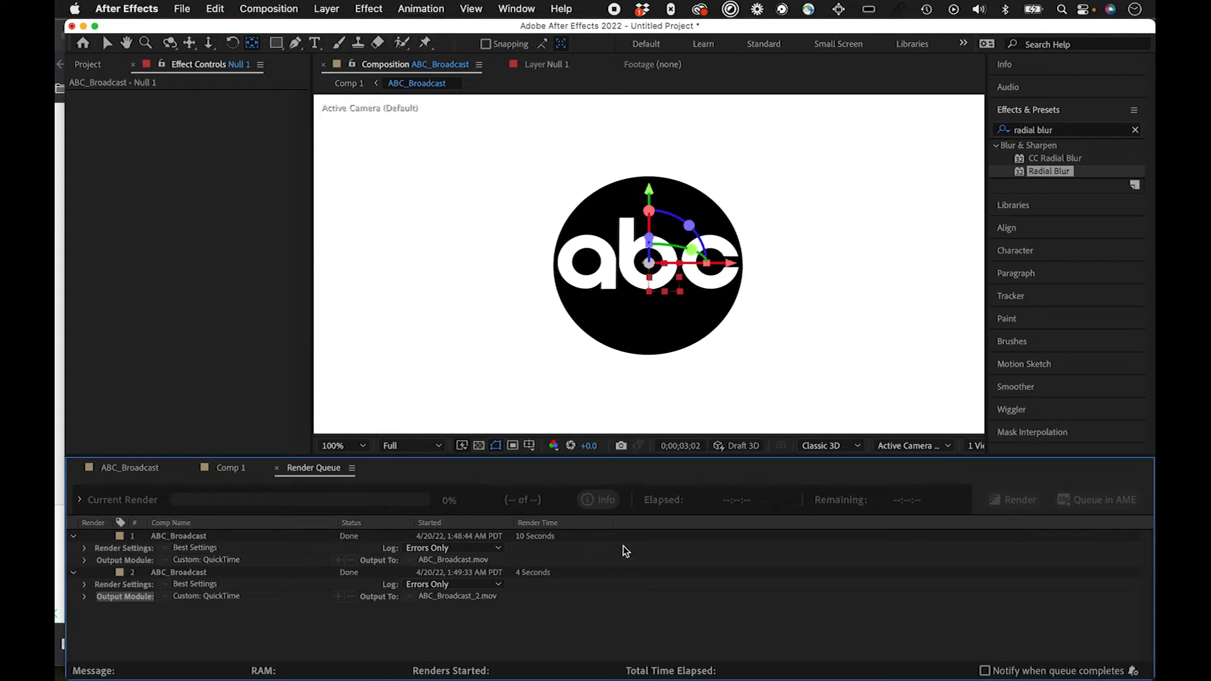
# Step: Switch to Finder, sort the alpha_ae folder by date modified and preview ABC_Broadcast_2.mov
pyautogui.press('super+Tab')
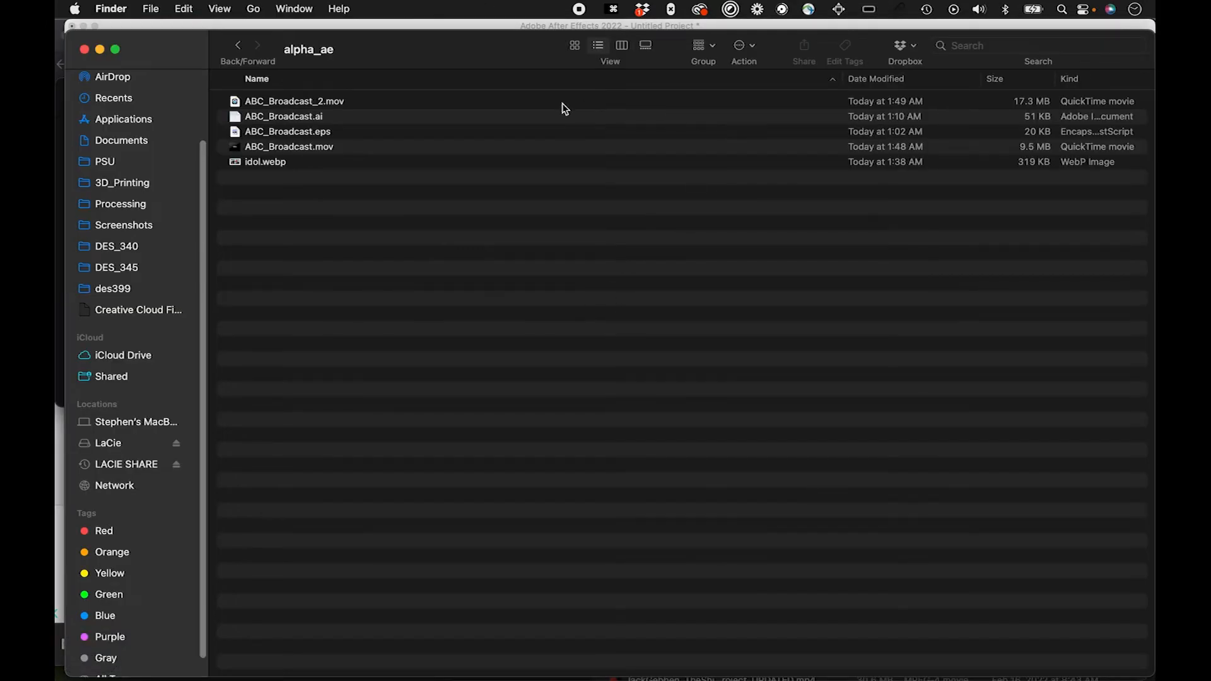
pyautogui.click(908, 79)
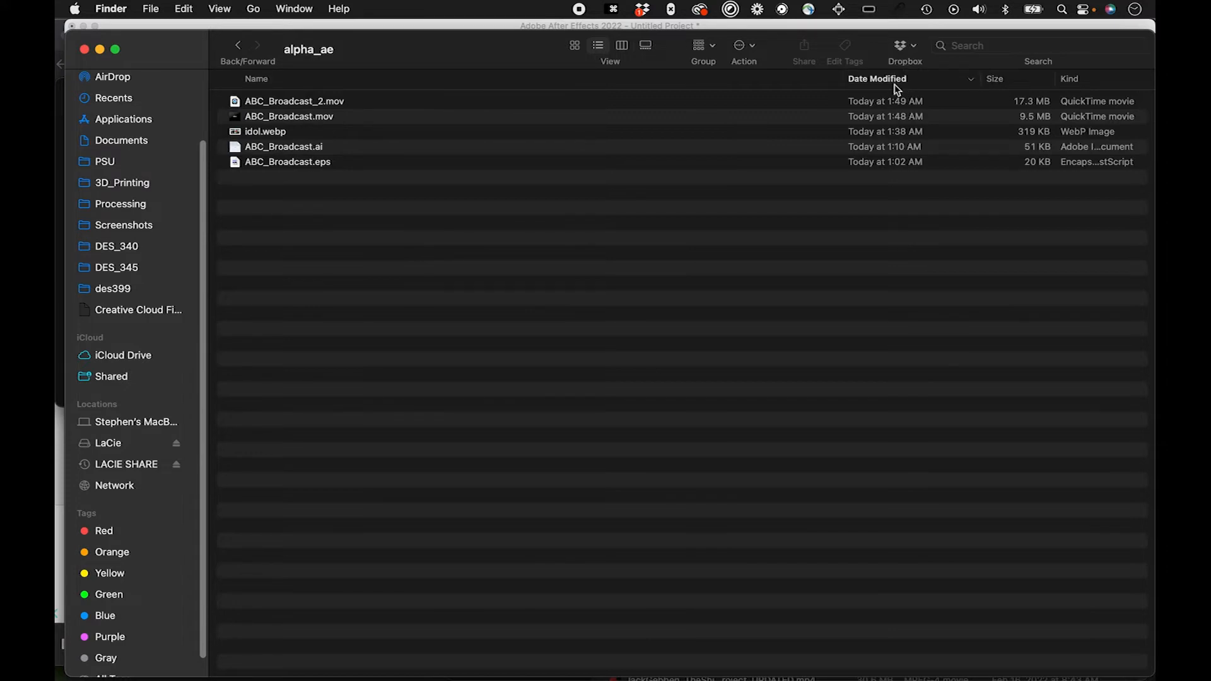
pyautogui.click(803, 105)
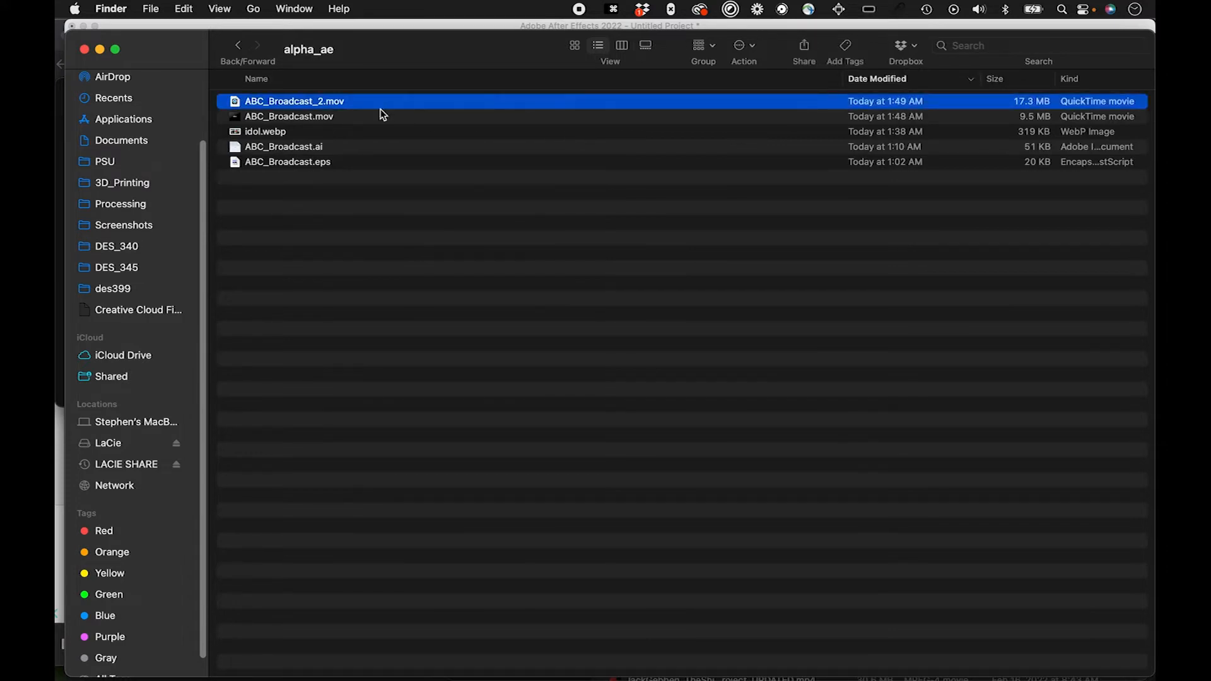
pyautogui.click(414, 116)
pyautogui.click(410, 106)
pyautogui.press('space')
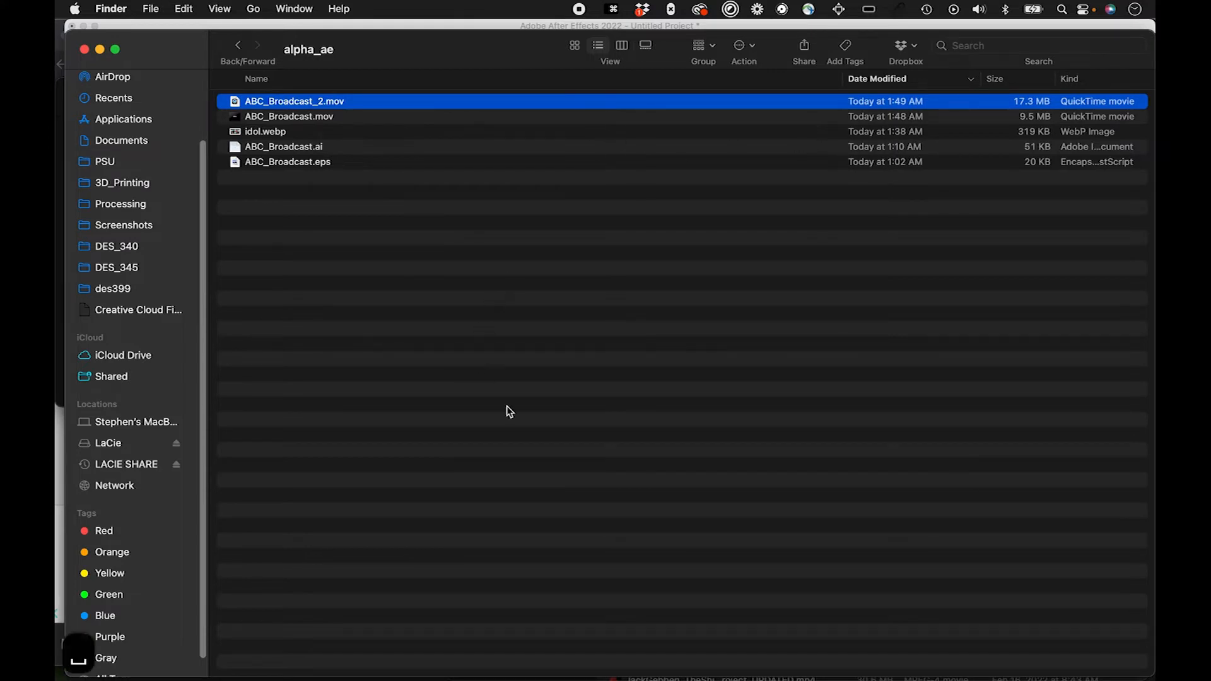
pyautogui.press('space')
# Step: Compare the file sizes of ABC_Broadcast_2.mov and ABC_Broadcast.mov in the alpha_ae folder
pyautogui.click(337, 121)
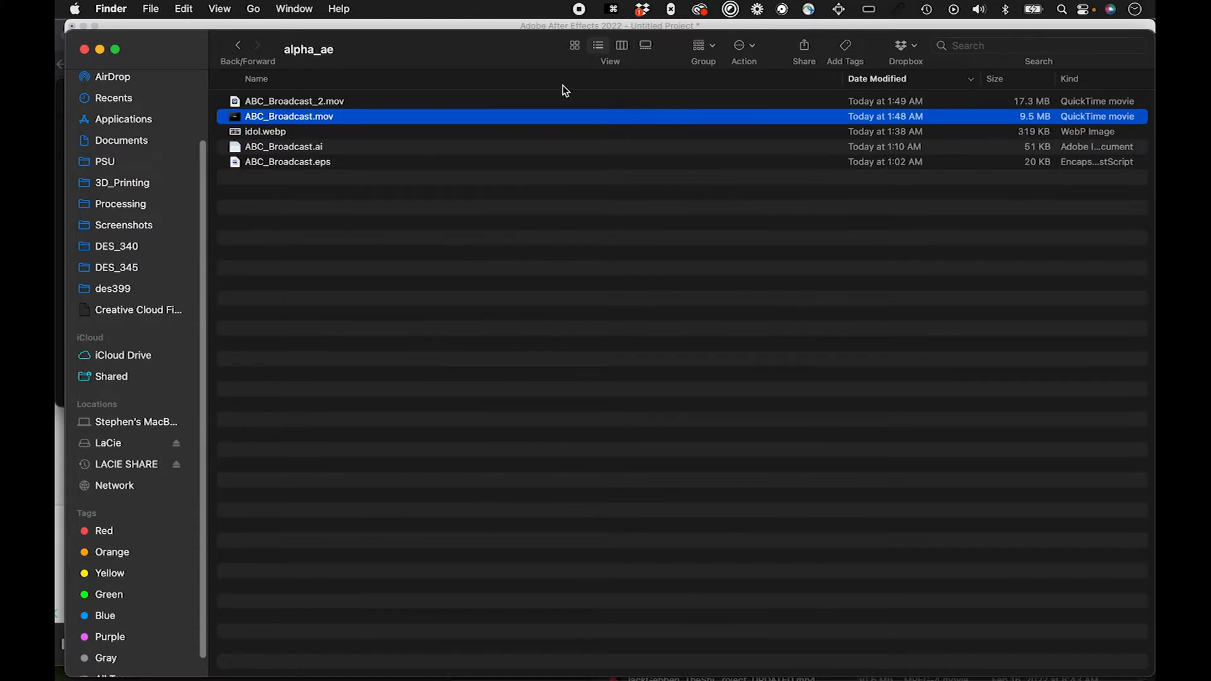
pyautogui.click(423, 102)
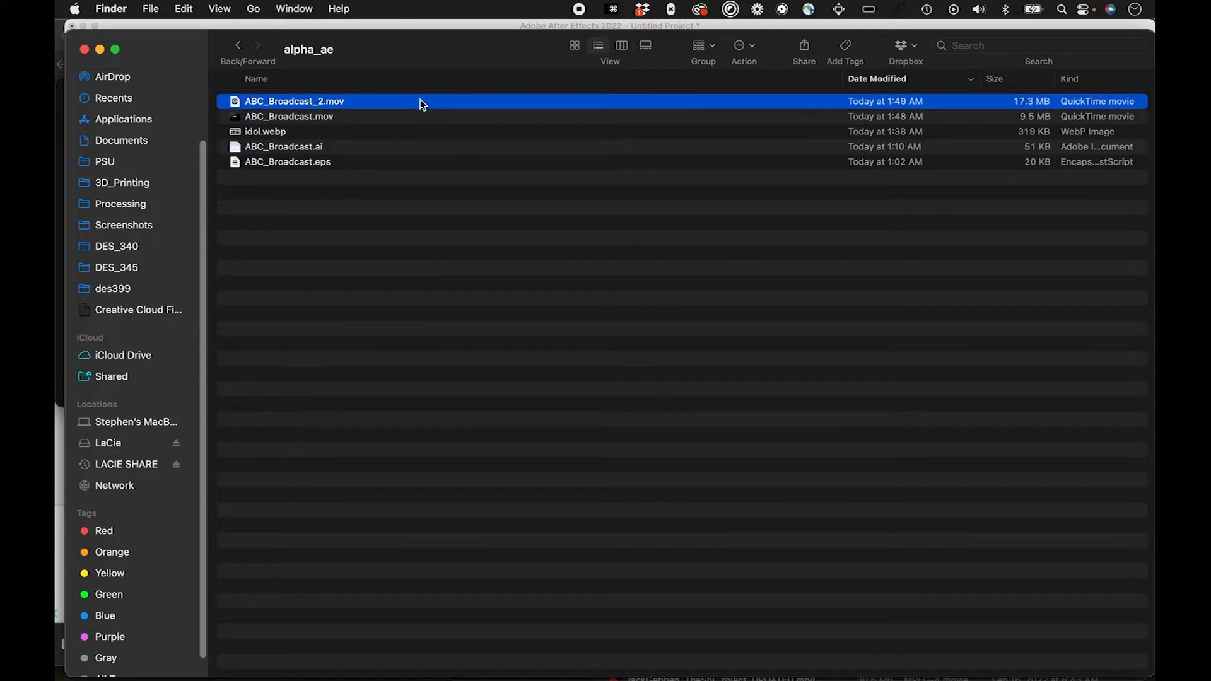
pyautogui.click(447, 121)
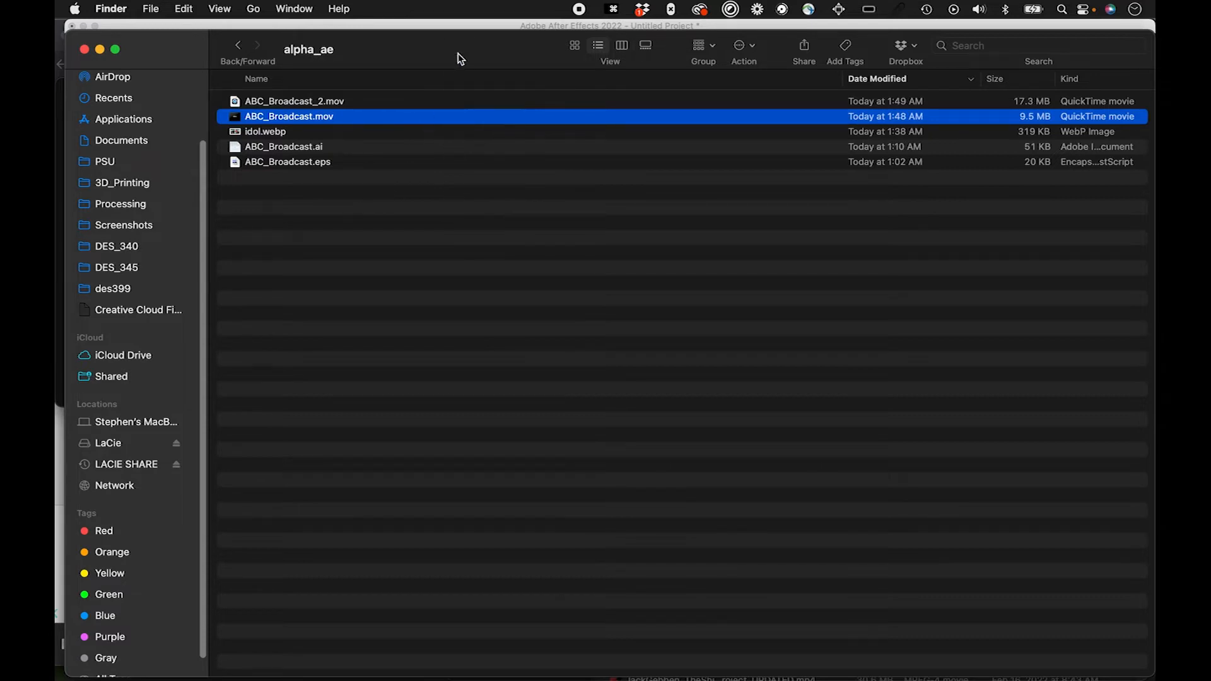
pyautogui.moveTo(460, 53); pyautogui.dragTo(456, 47)
# Step: Switch back to After Effects and show the project's items with nothing selected
pyautogui.press('super+Tab')
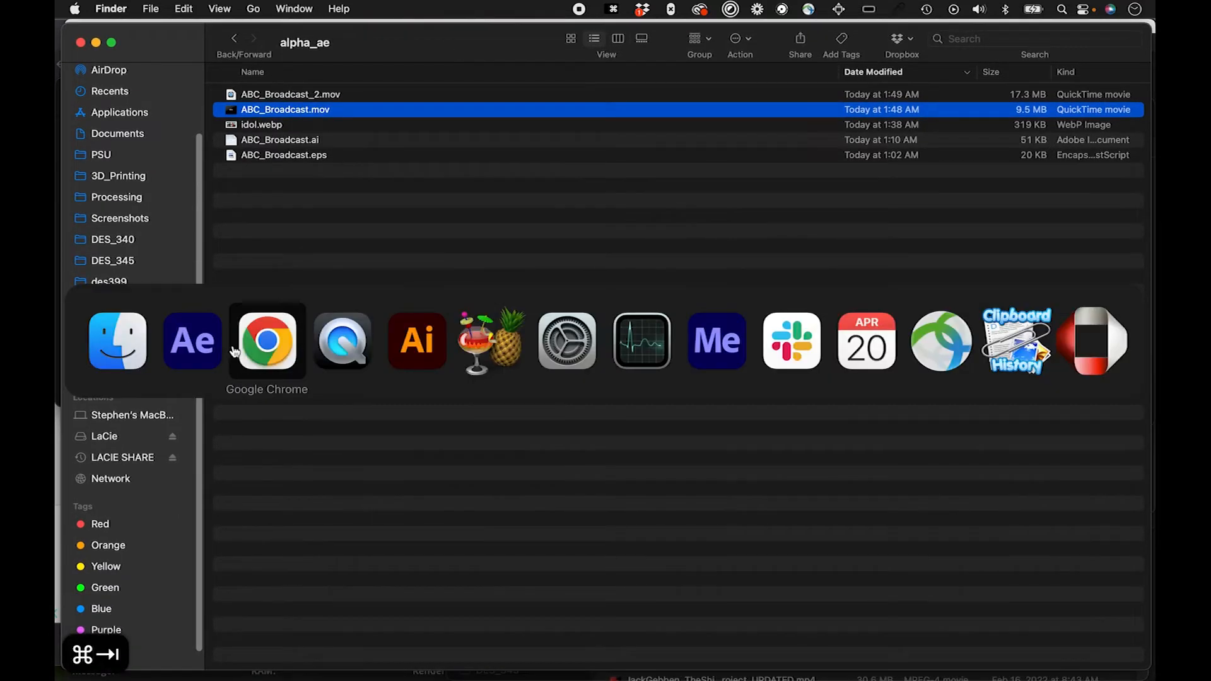
pyautogui.click(193, 346)
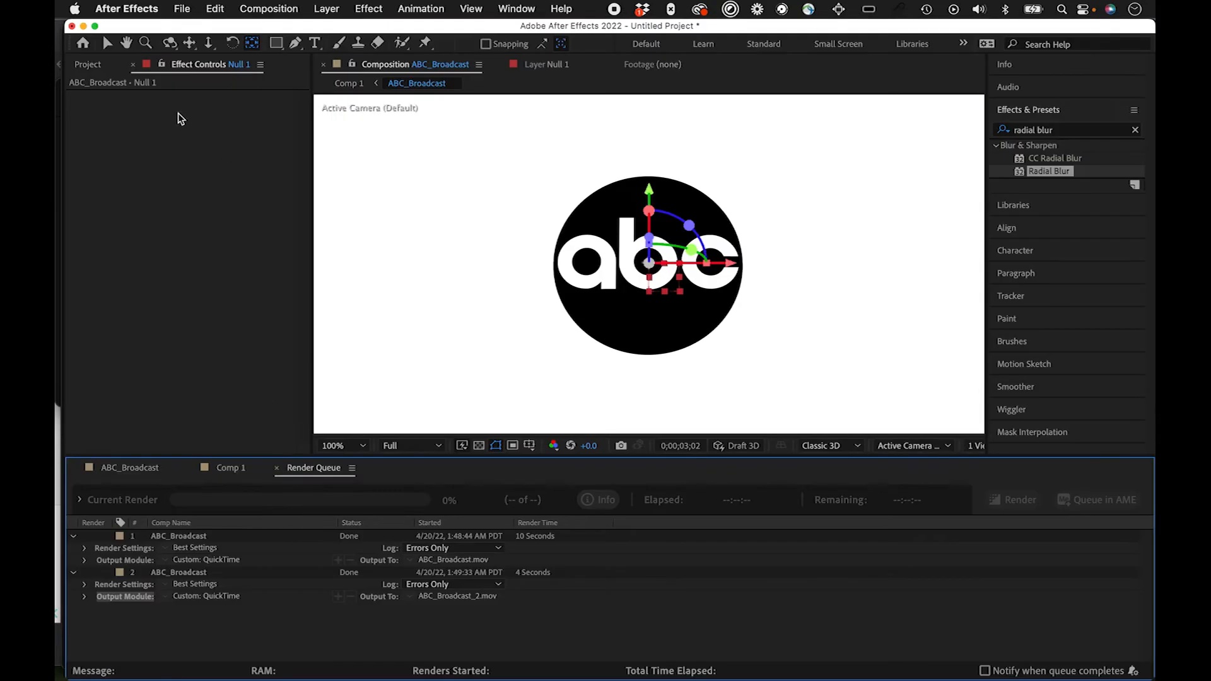
pyautogui.click(89, 66)
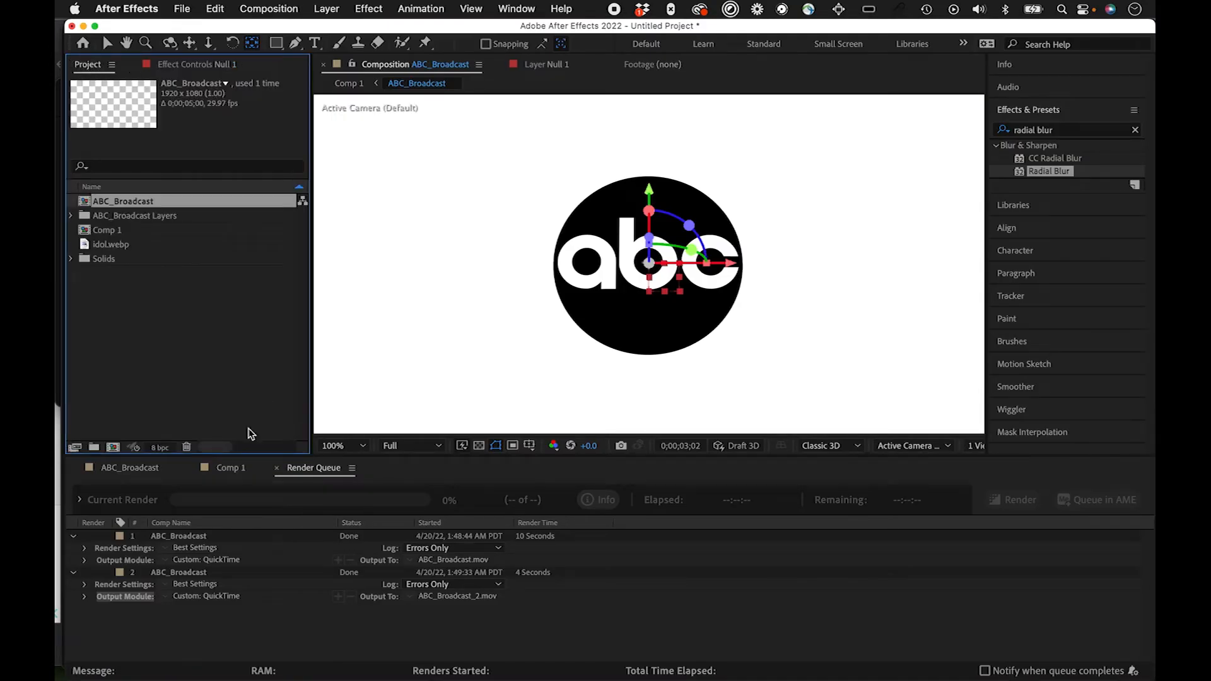
pyautogui.click(149, 278)
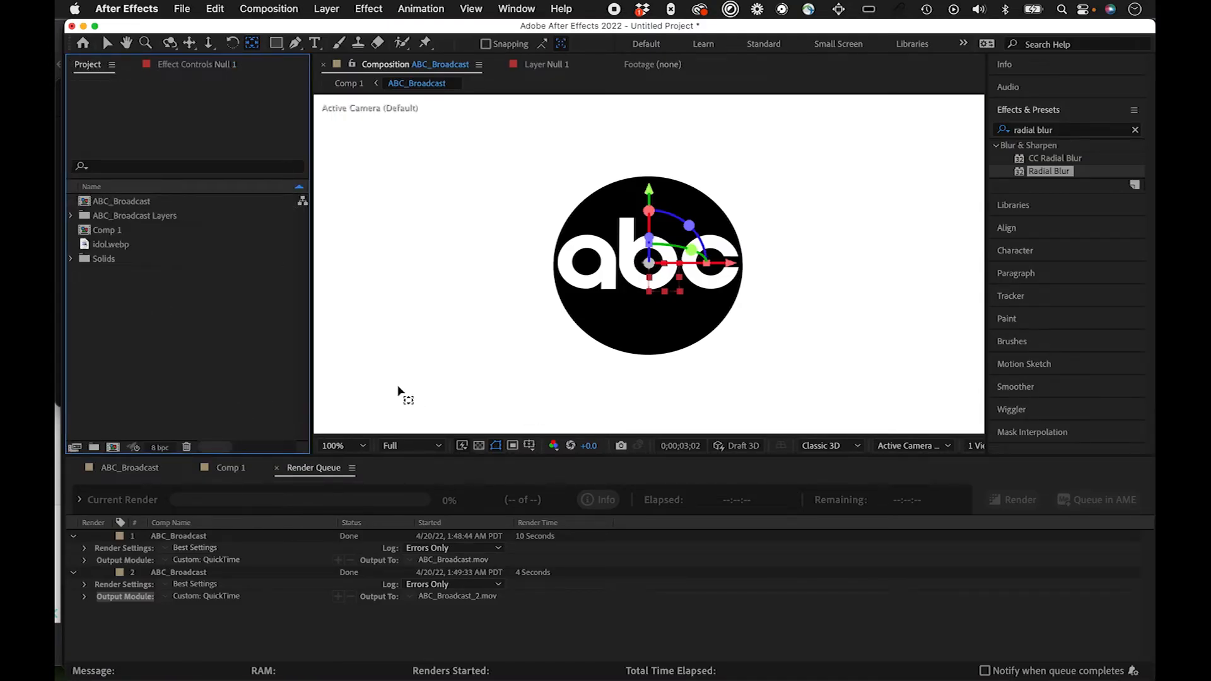
# Step: Show the ABC_Broadcast timeline, return its playhead to 0;00;00;00 and review the composition settings without changing them
pyautogui.click(138, 471)
pyautogui.moveTo(709, 503); pyautogui.dragTo(598, 499)
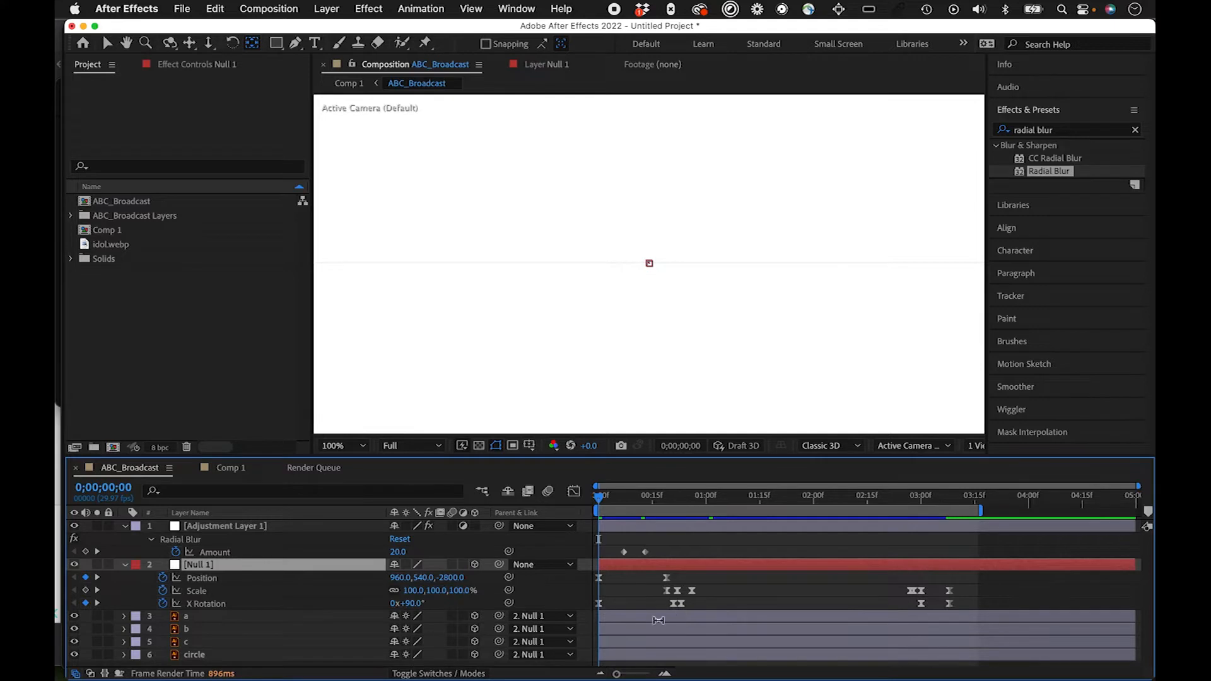
pyautogui.moveTo(613, 499); pyautogui.dragTo(508, 494)
pyautogui.click(270, 9)
pyautogui.click(280, 57)
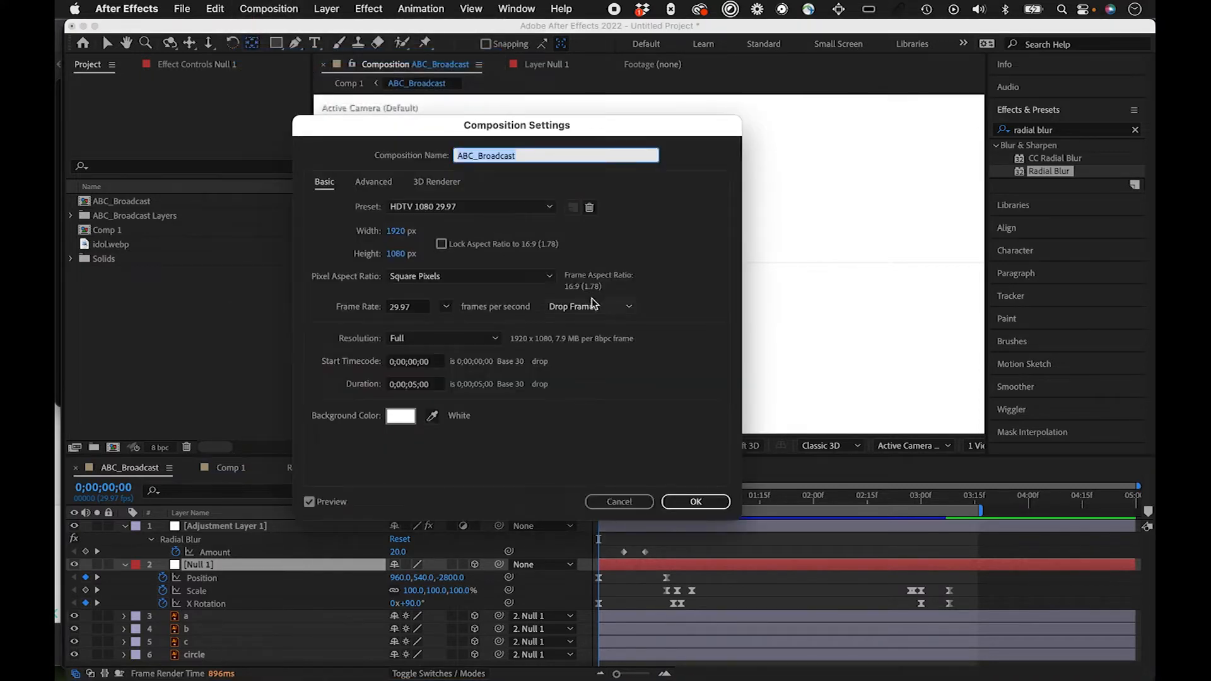
pyautogui.click(644, 506)
# Step: Import ABC_Broadcast_2.mov and ABC_Broadcast.mov from the alpha_ae folder into the project as footage
pyautogui.click(103, 276)
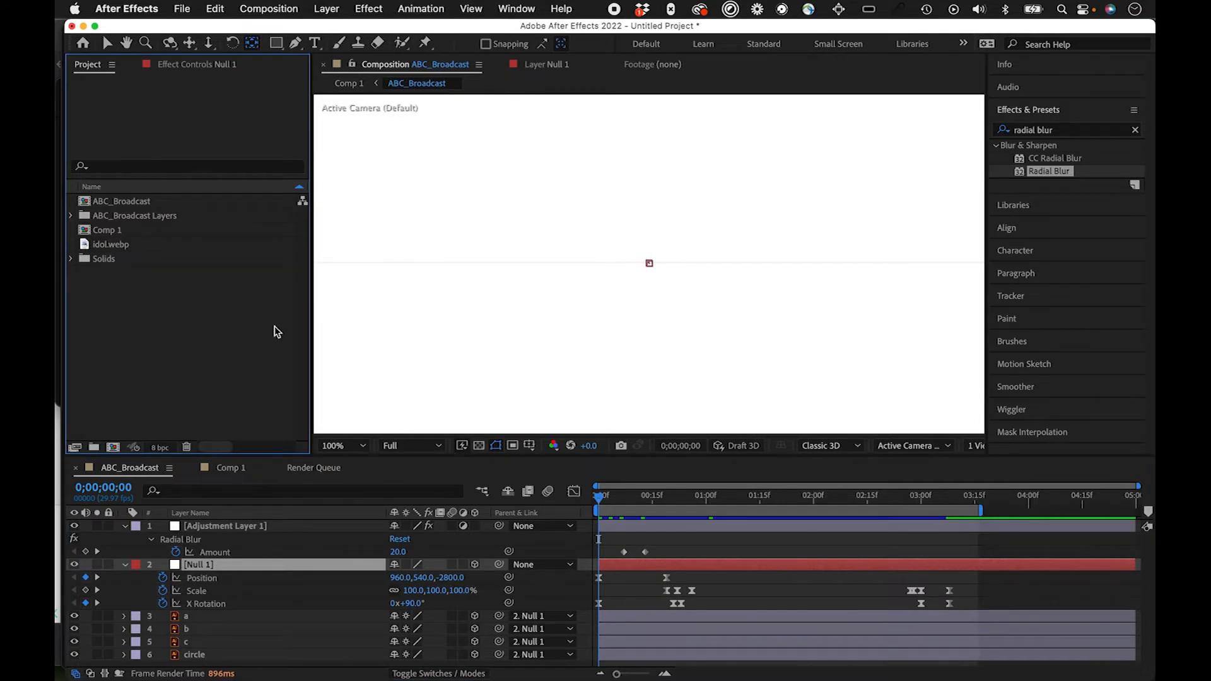
pyautogui.doubleClick(152, 314)
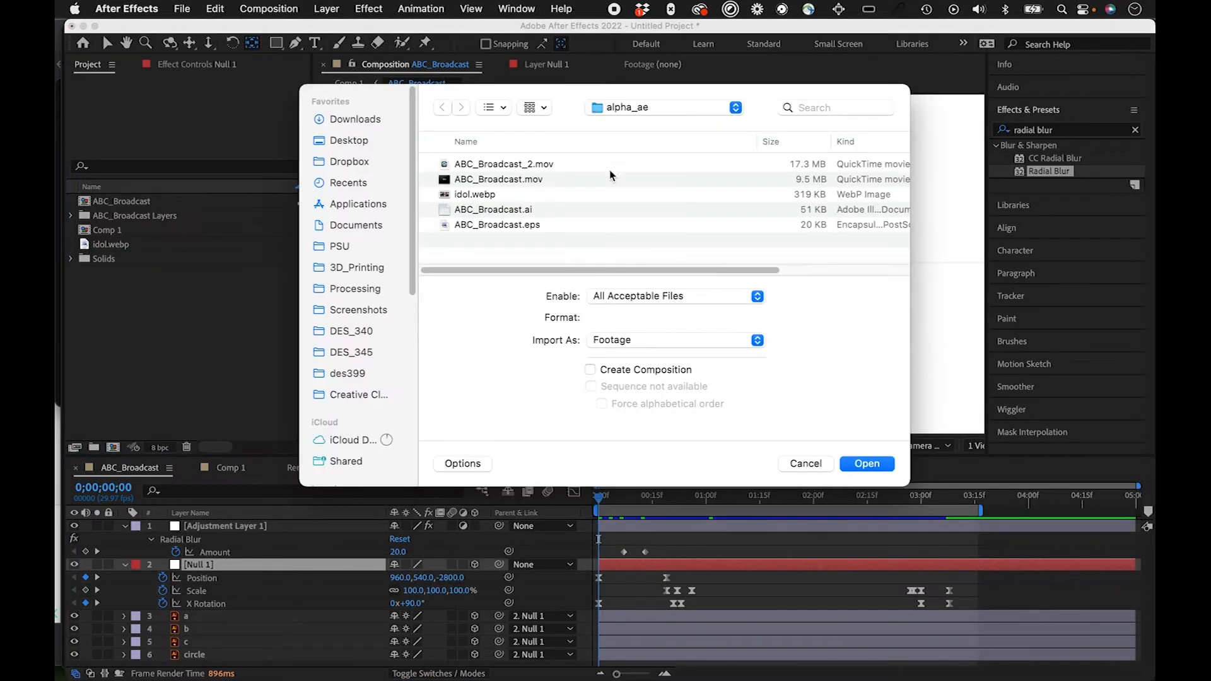
pyautogui.click(504, 169)
pyautogui.keyDown('shift'); pyautogui.click(505, 179); pyautogui.keyUp('shift')
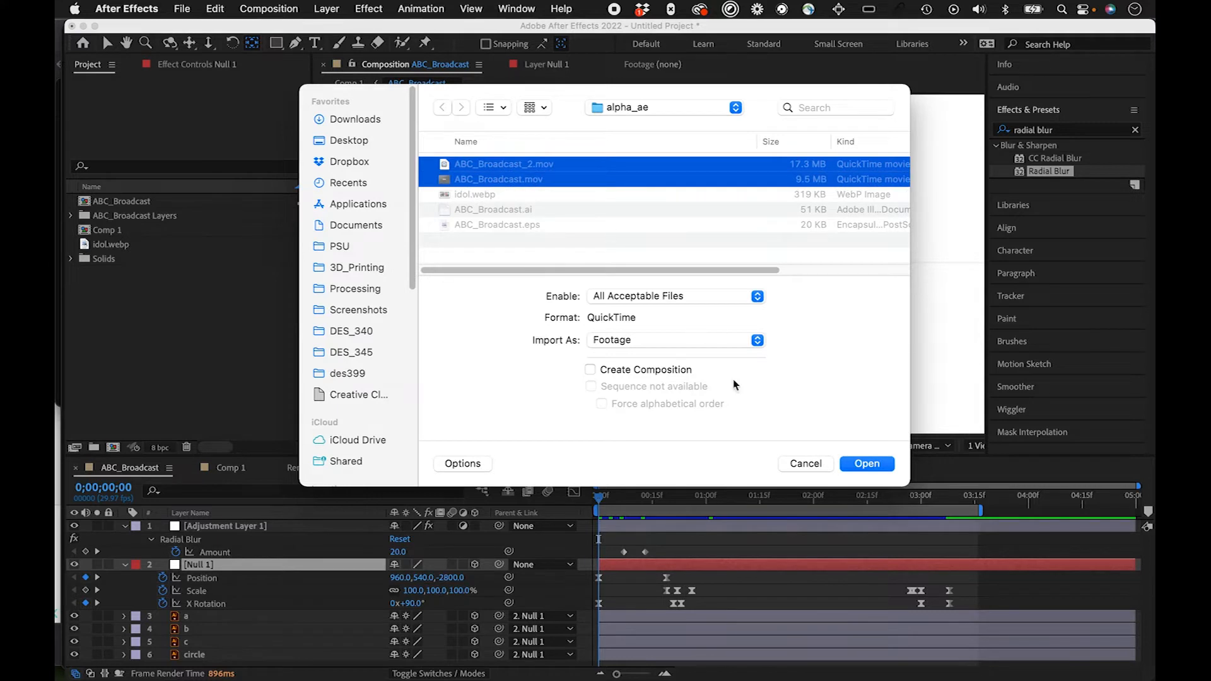
pyautogui.click(865, 464)
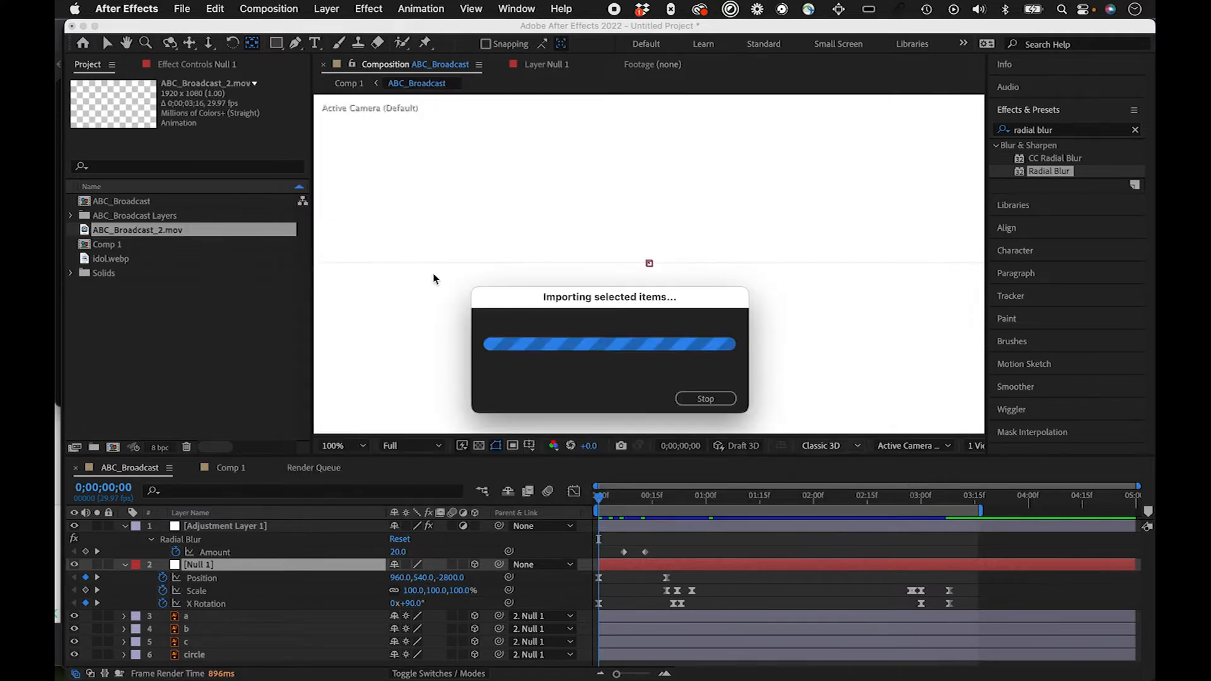
pyautogui.click(170, 288)
# Step: Open the imported ABC_Broadcast_2.mov as footage and play it back
pyautogui.click(99, 232)
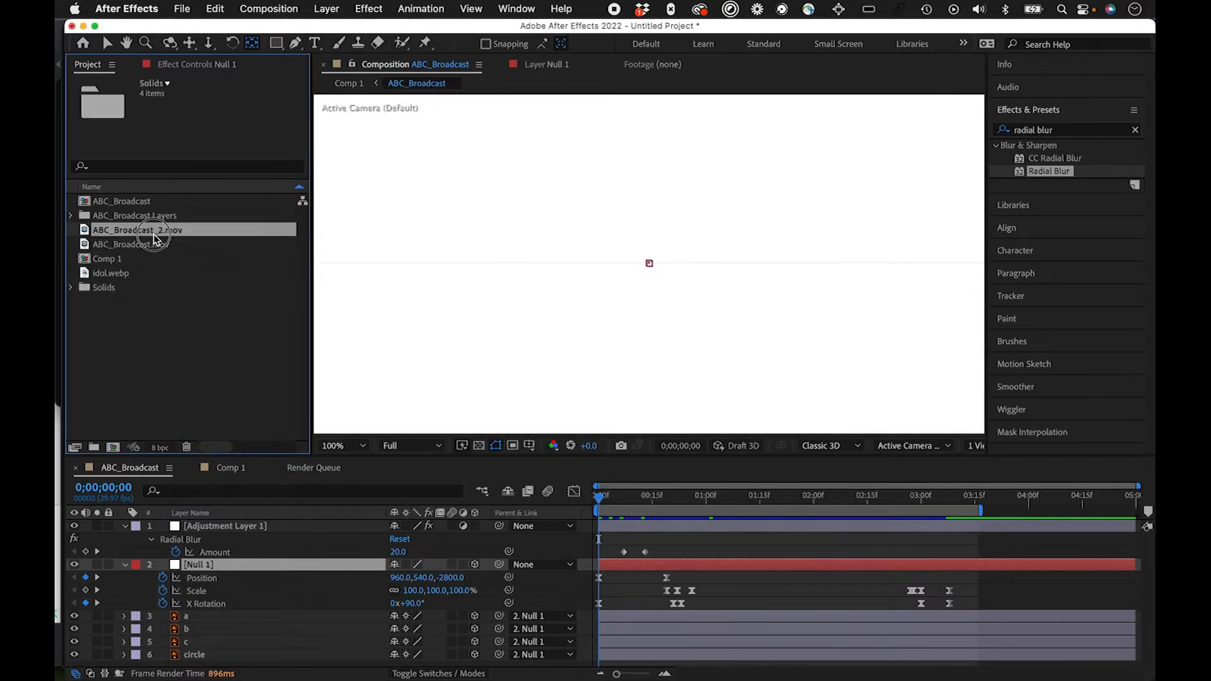
pyautogui.doubleClick(86, 231)
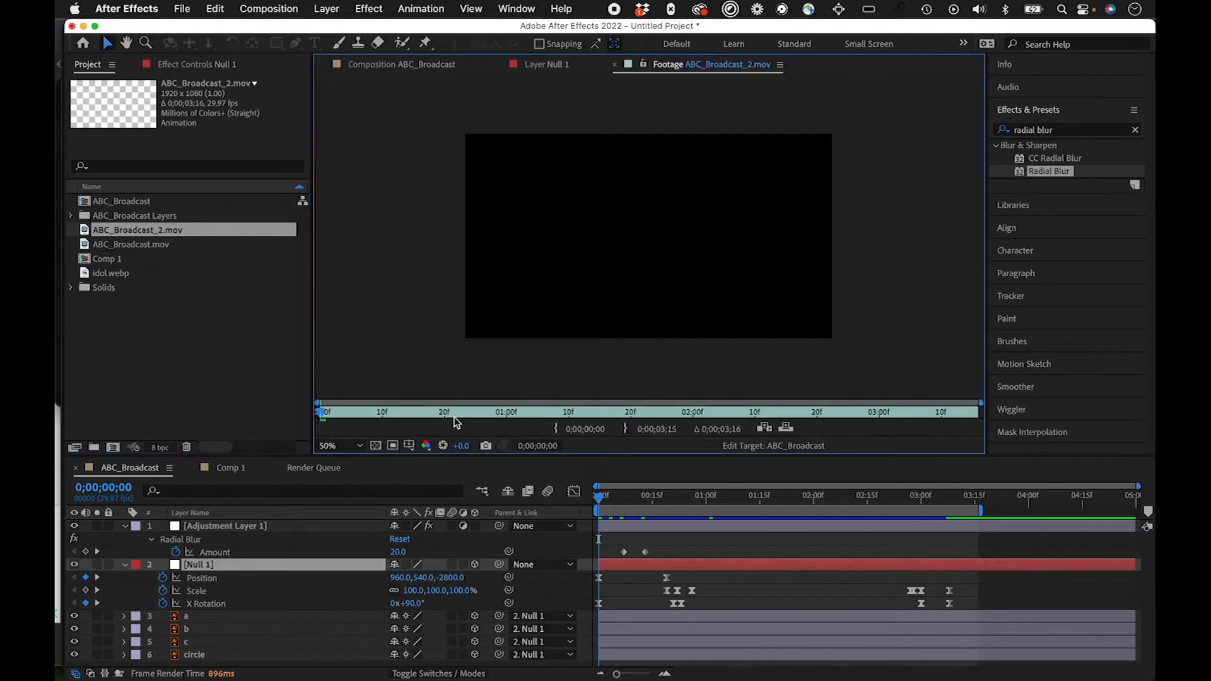
pyautogui.press('space')
pyautogui.press('space')
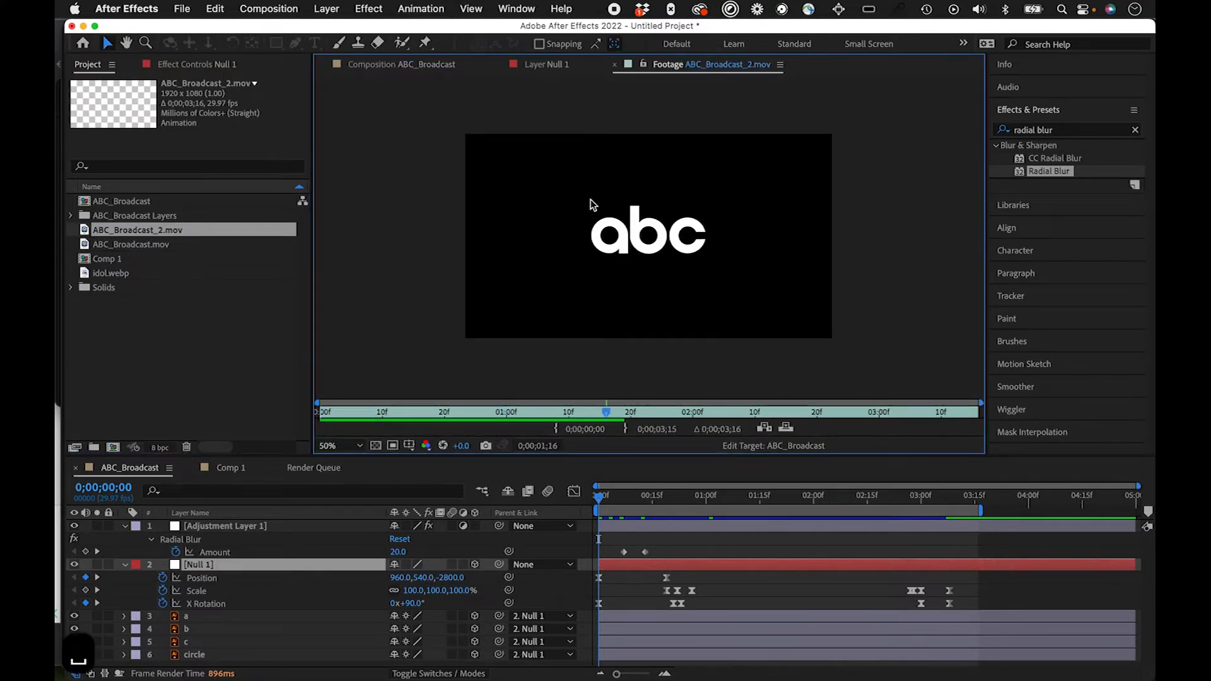
# Step: Create a new HDTV 1080 29.97 composition, five seconds long, with a magenta background color
pyautogui.click(284, 13)
pyautogui.moveTo(285, 17); pyautogui.dragTo(666, 378)
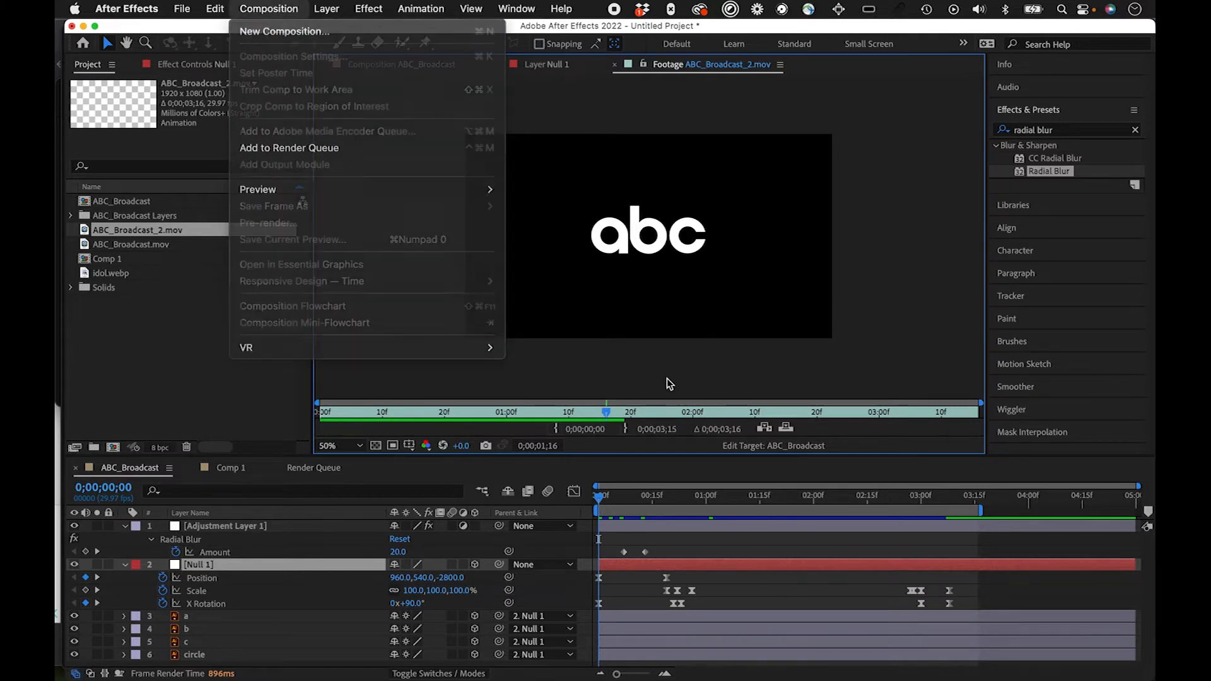
pyautogui.click(144, 244)
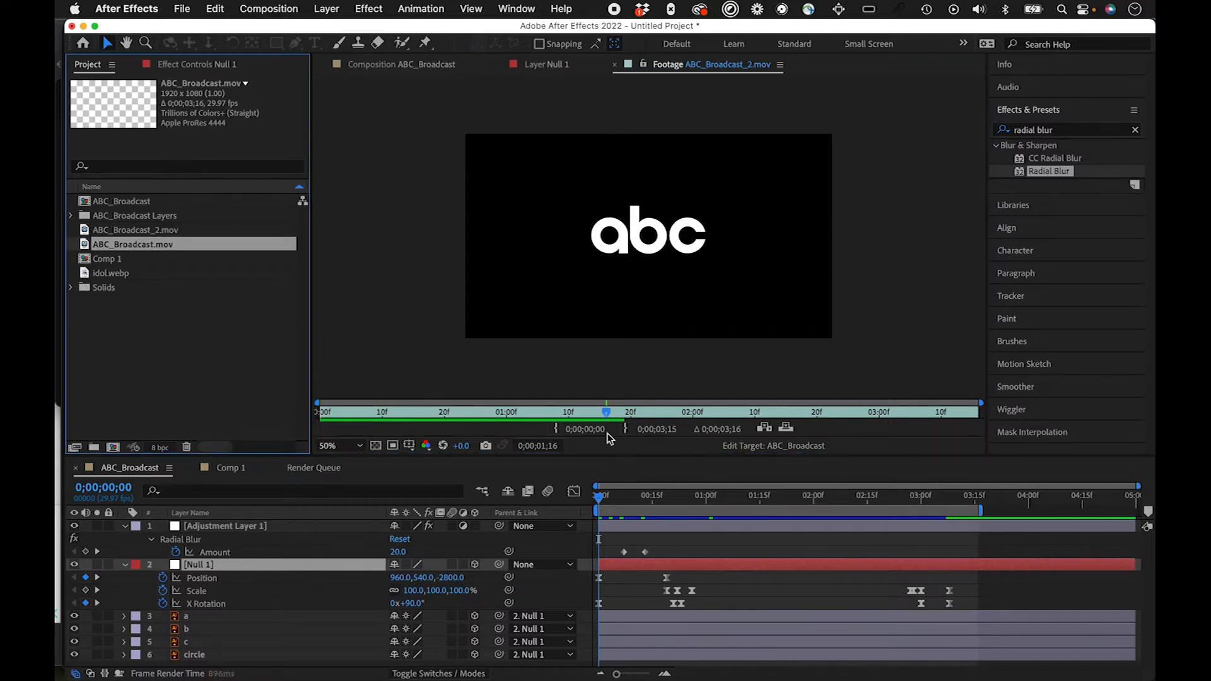
pyautogui.press('super+n')
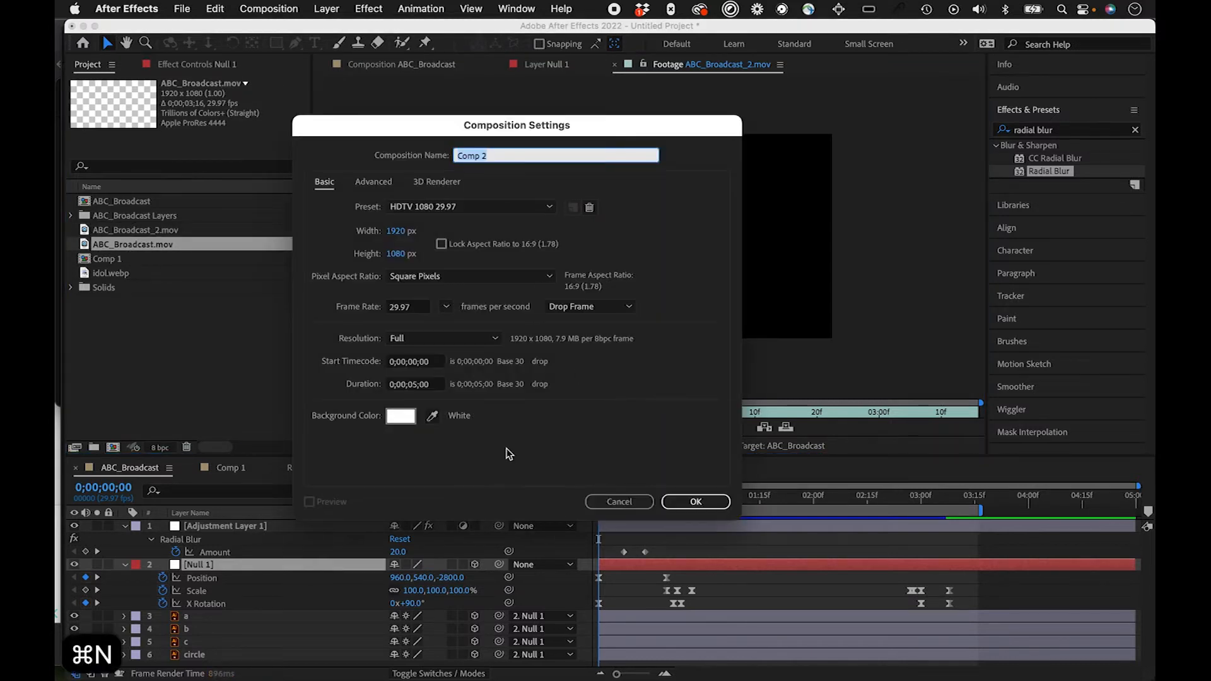
pyautogui.click(398, 415)
pyautogui.click(238, 150)
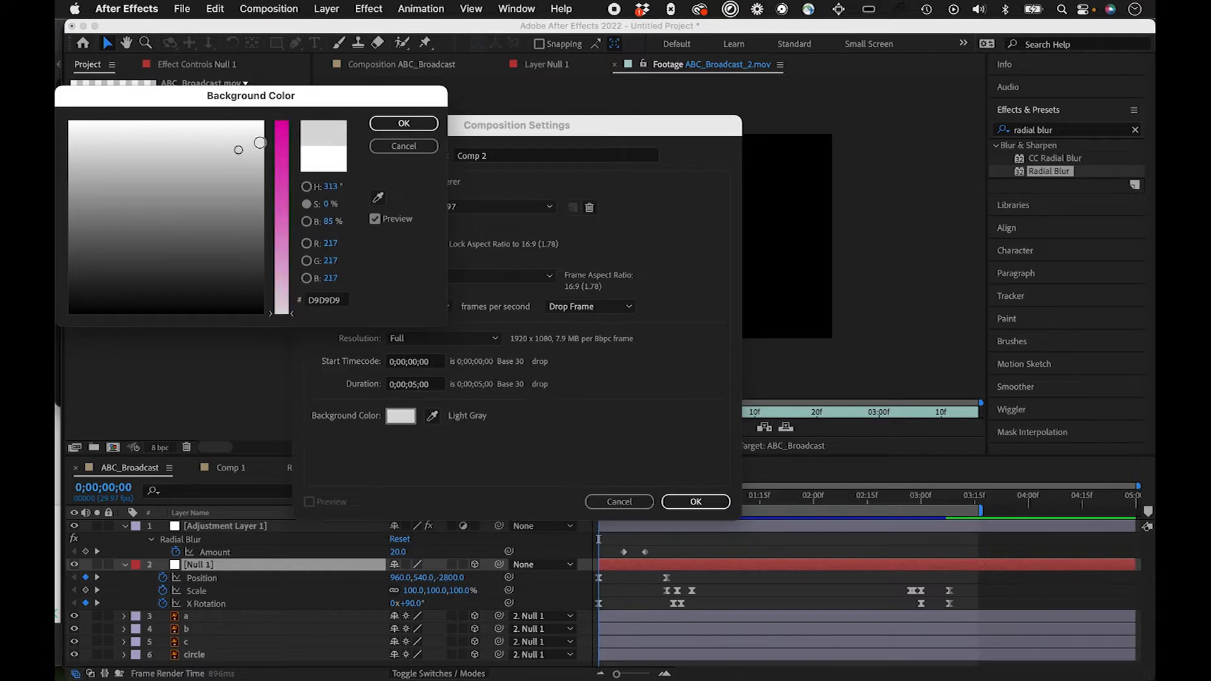
pyautogui.click(282, 123)
pyautogui.click(404, 123)
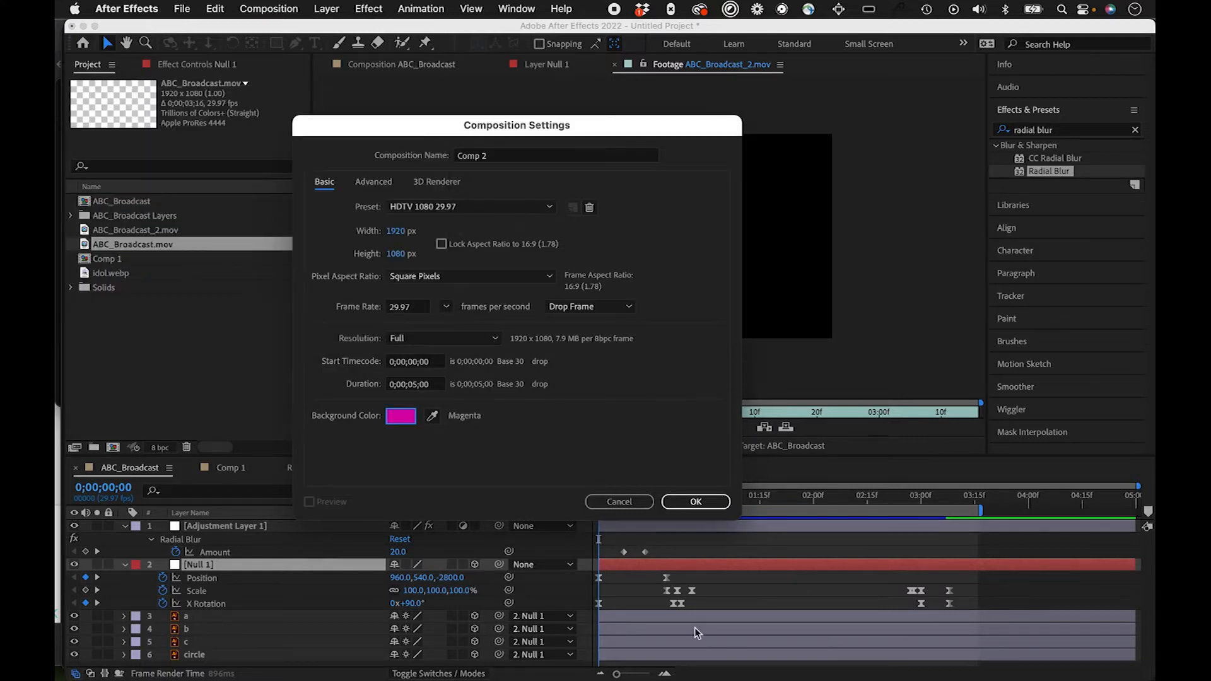
pyautogui.click(699, 505)
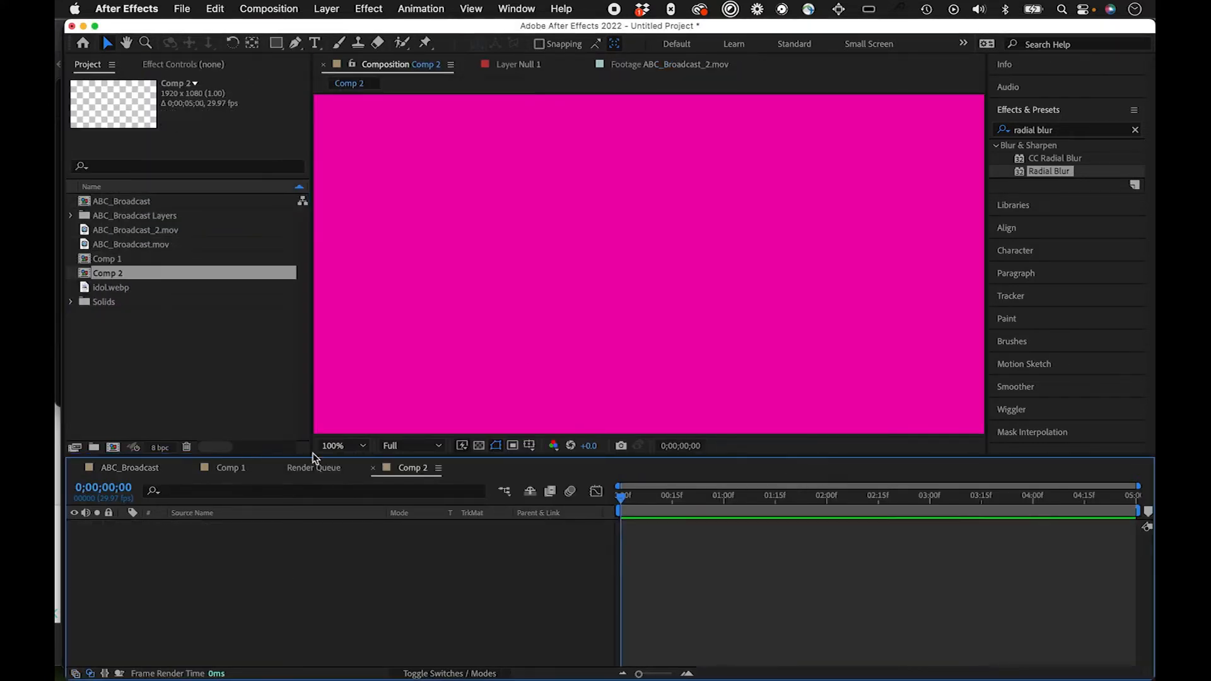
# Step: Add ABC_Broadcast_2.mov to the Comp 2 timeline and move the playhead to 0;00;01;24
pyautogui.click(149, 244)
pyautogui.moveTo(152, 231); pyautogui.dragTo(650, 588)
pyautogui.click(656, 499)
pyautogui.moveTo(658, 498); pyautogui.dragTo(806, 497)
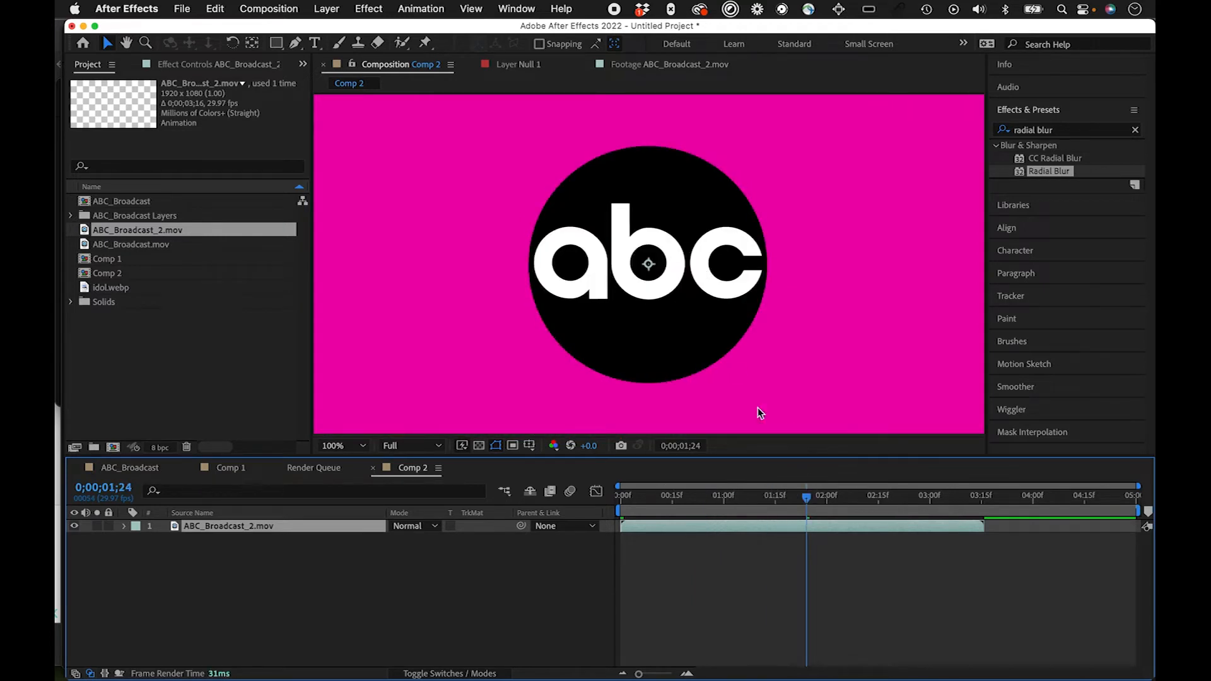
# Step: Play back the ABC_Broadcast_2.mov layer in Comp 2 to check its transparency over the magenta background
pyautogui.press('space')
pyautogui.press('space')
pyautogui.press('space')
pyautogui.click(240, 536)
# Step: Add ABC_Broadcast.mov to the Comp 2 timeline and delete the ABC_Broadcast_2.mov layer
pyautogui.press('space')
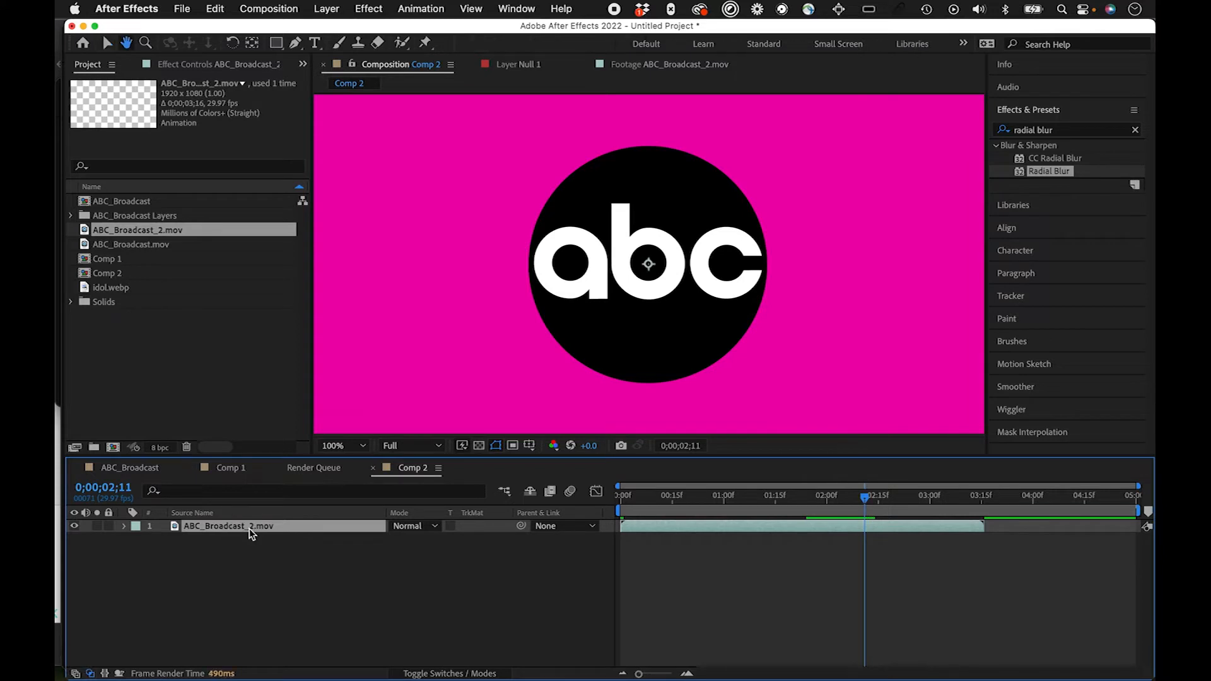
pyautogui.click(158, 245)
pyautogui.press('space')
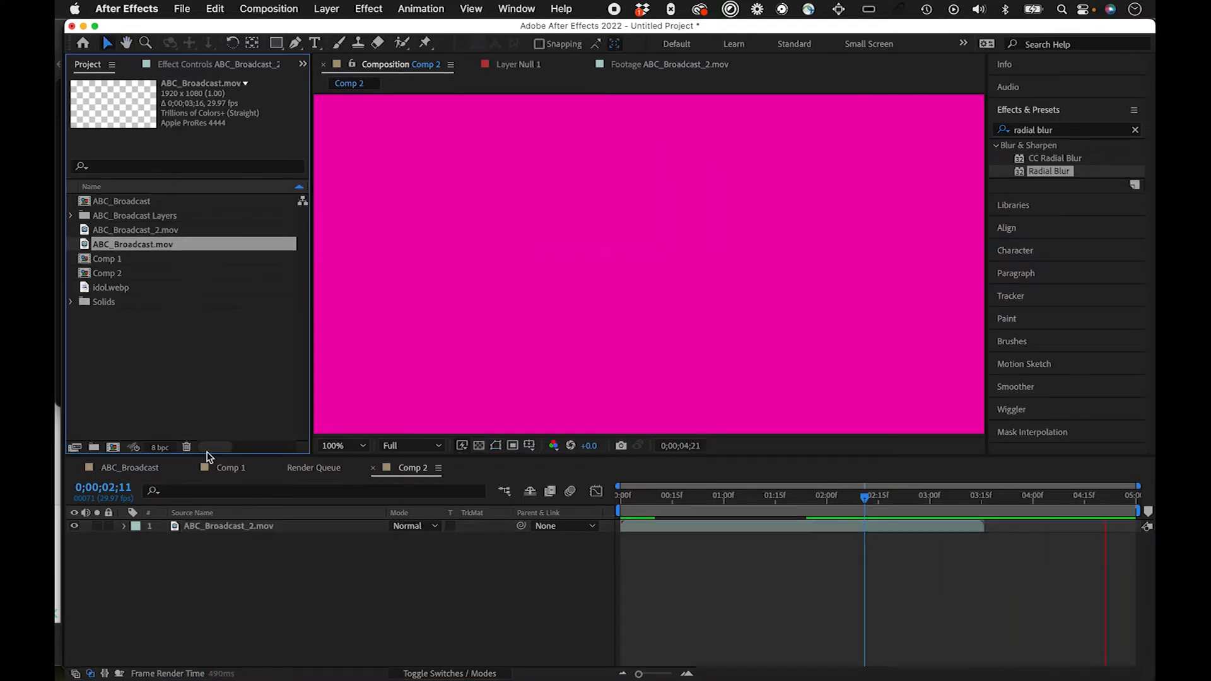
pyautogui.moveTo(221, 532); pyautogui.dragTo(220, 531)
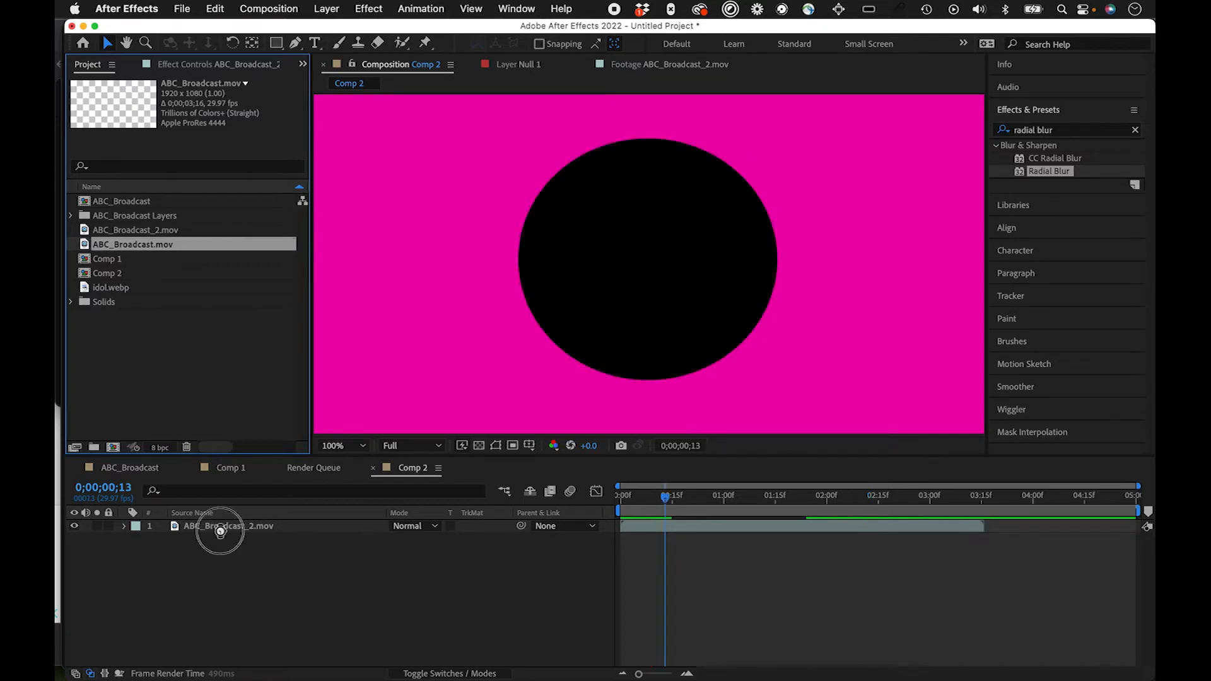
pyautogui.click(206, 529)
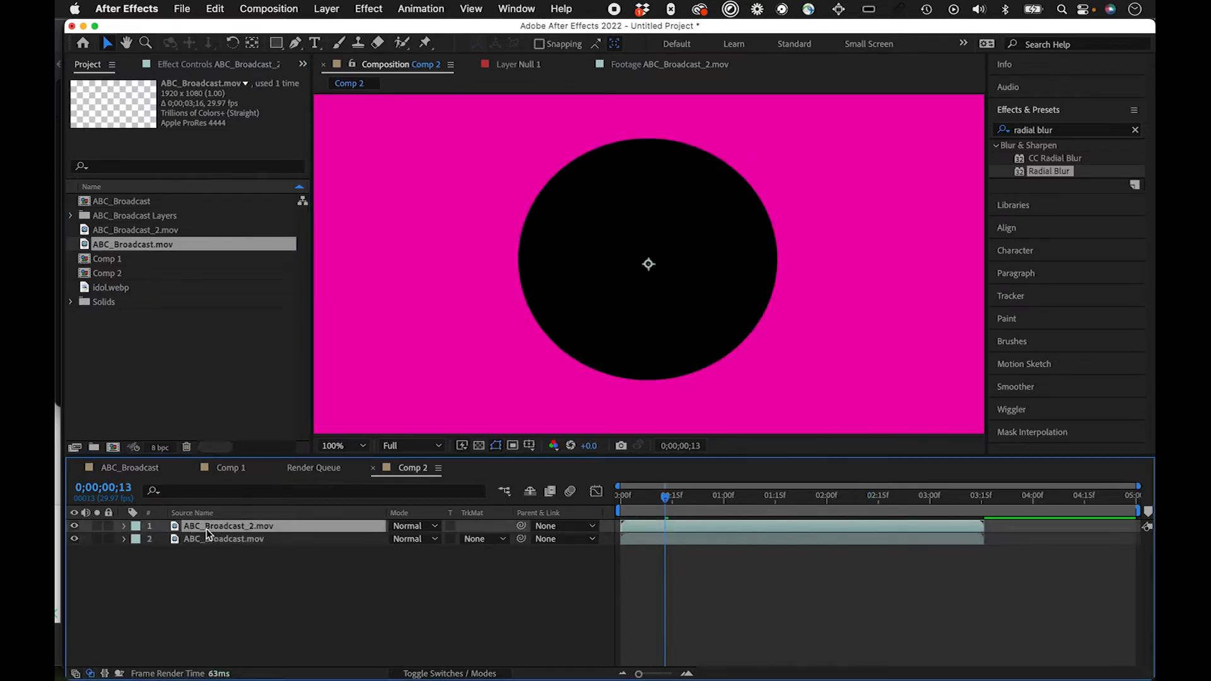
pyautogui.press('Delete')
# Step: Play back and scrub the ABC_Broadcast.mov layer in Comp 2 to check its transparency over the magenta background
pyautogui.click(638, 498)
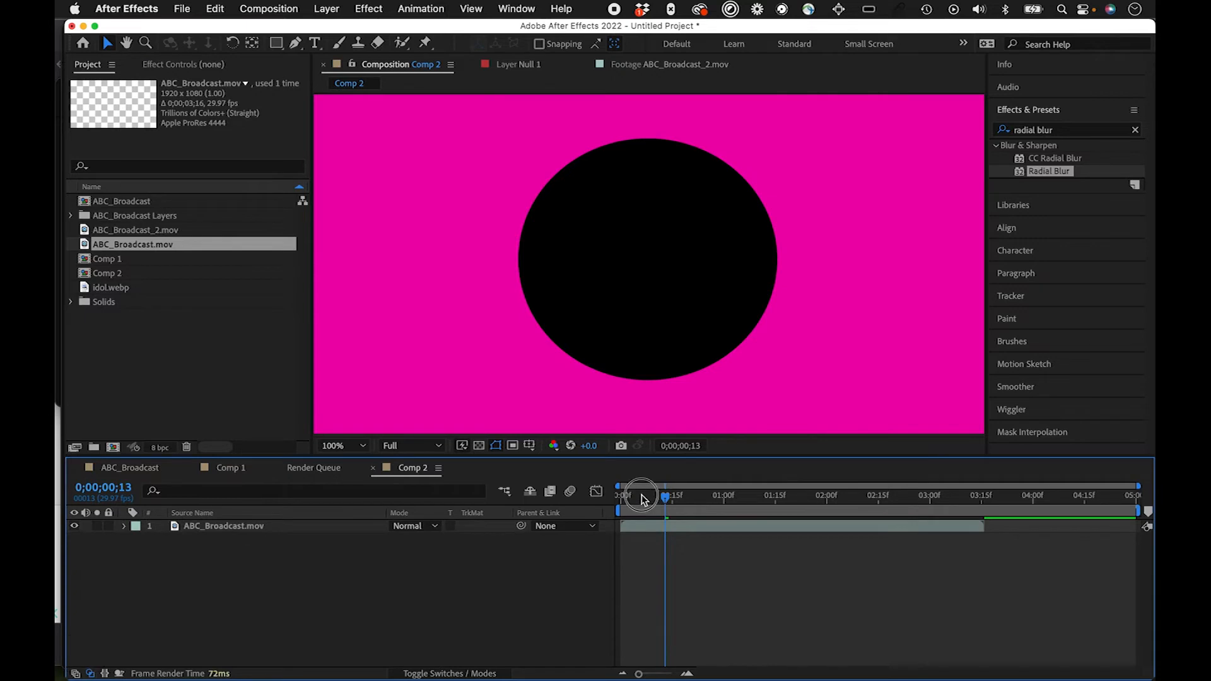
pyautogui.press('space')
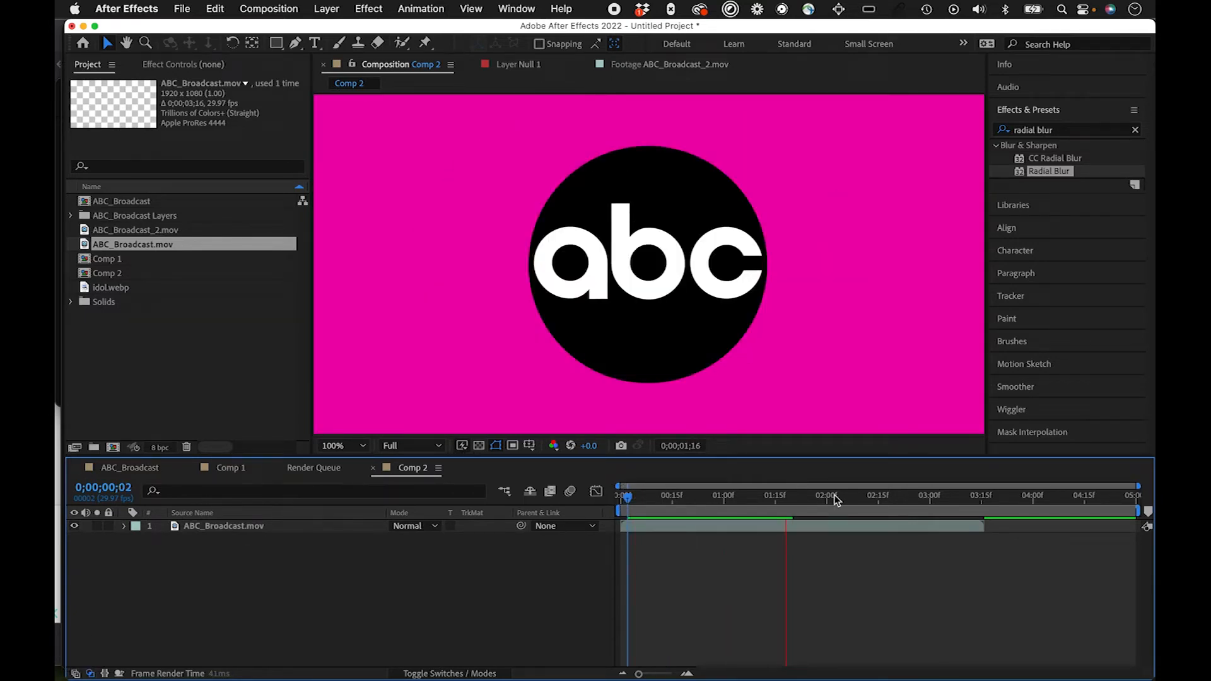
pyautogui.moveTo(845, 496); pyautogui.dragTo(663, 516)
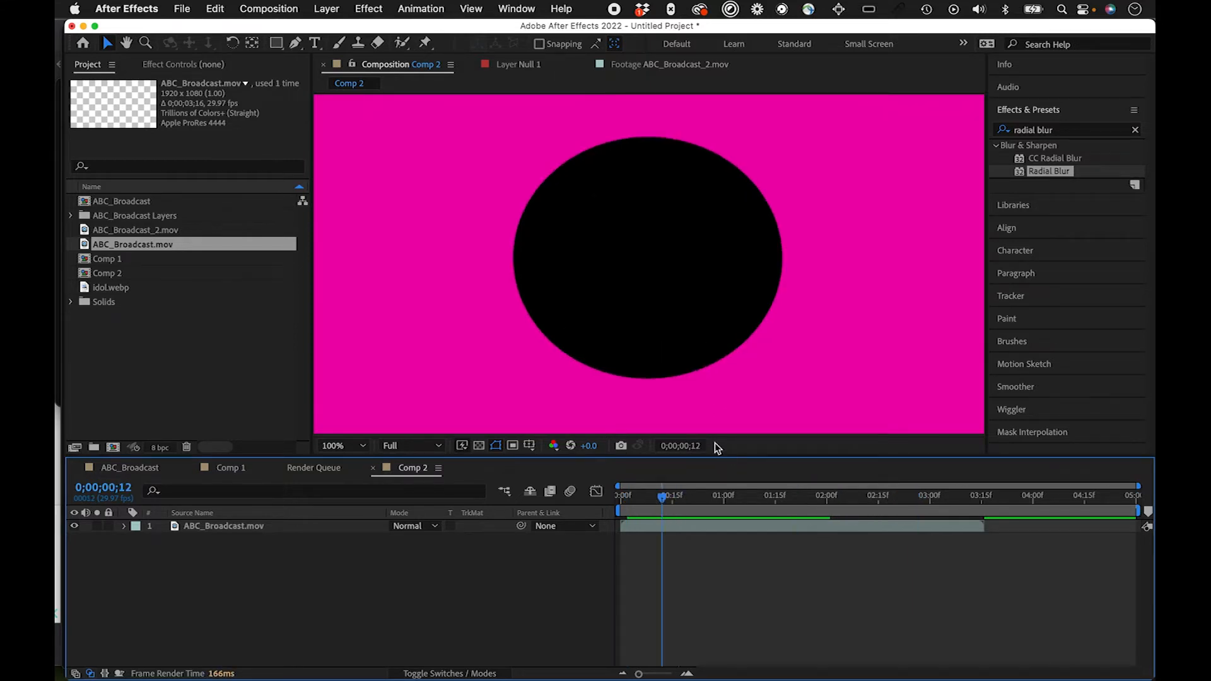
pyautogui.moveTo(660, 498); pyautogui.dragTo(820, 497)
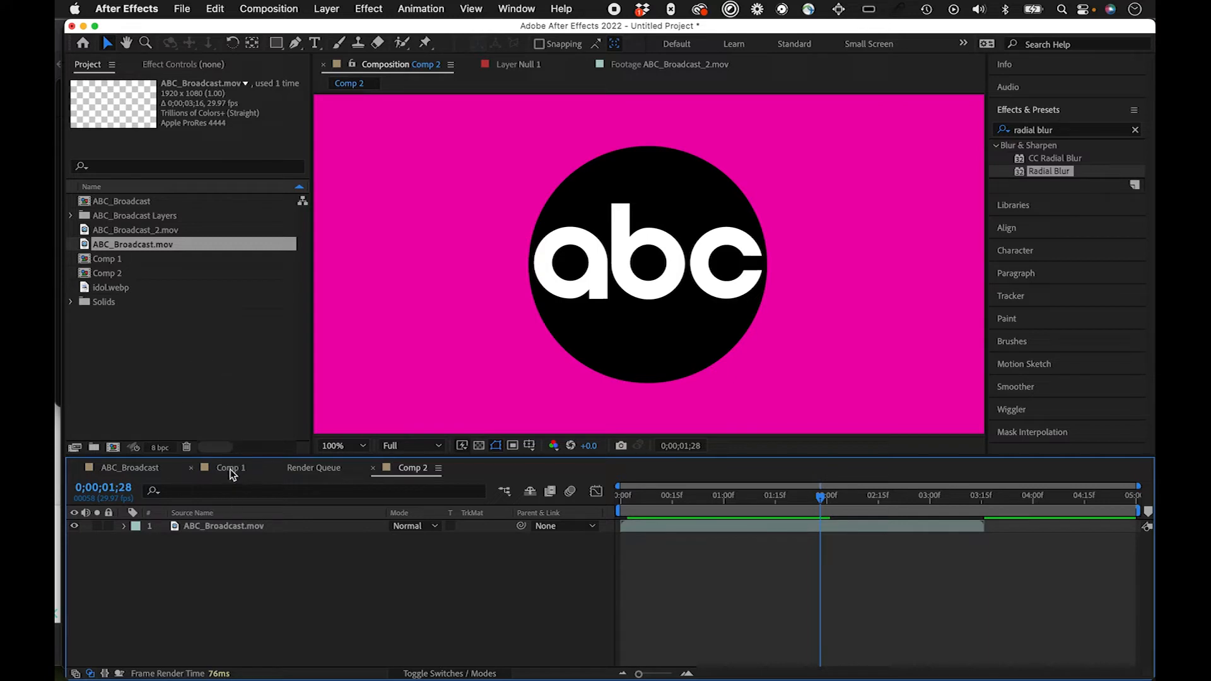
pyautogui.moveTo(717, 501); pyautogui.dragTo(642, 503)
# Step: Review the start of Comp 1 and open its nested ABC_Broadcast composition
pyautogui.click(231, 467)
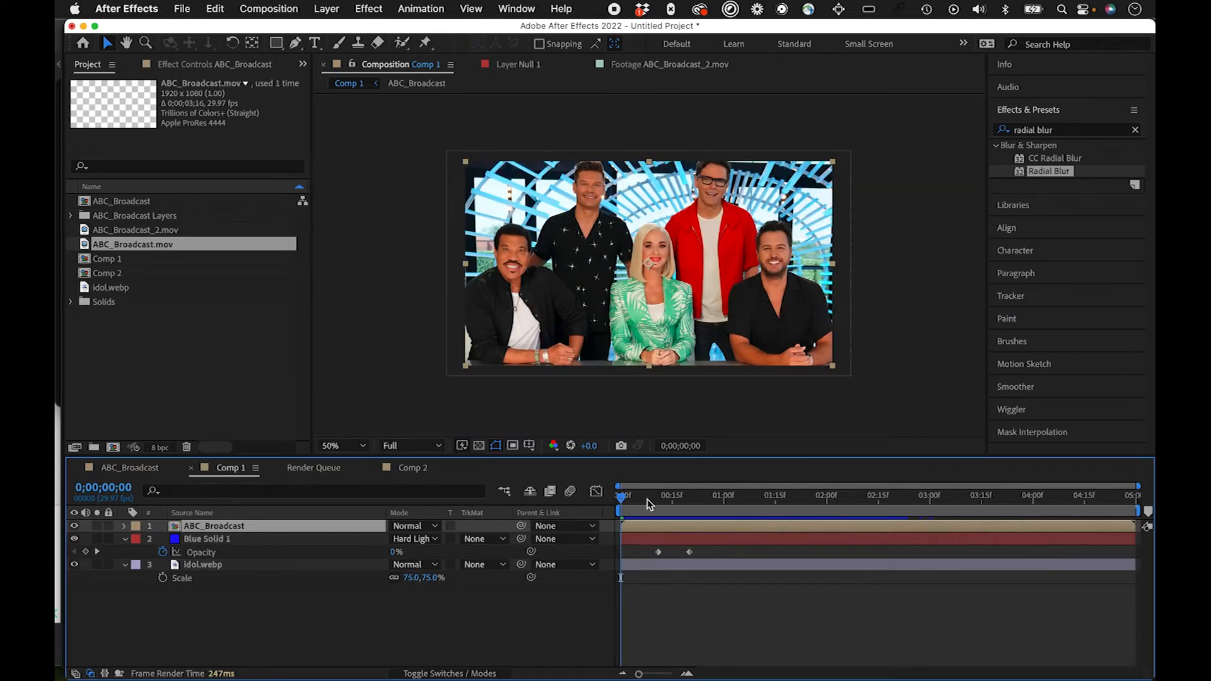
pyautogui.click(624, 502)
pyautogui.moveTo(624, 502); pyautogui.dragTo(590, 521)
pyautogui.moveTo(644, 494); pyautogui.dragTo(604, 499)
pyautogui.doubleClick(211, 527)
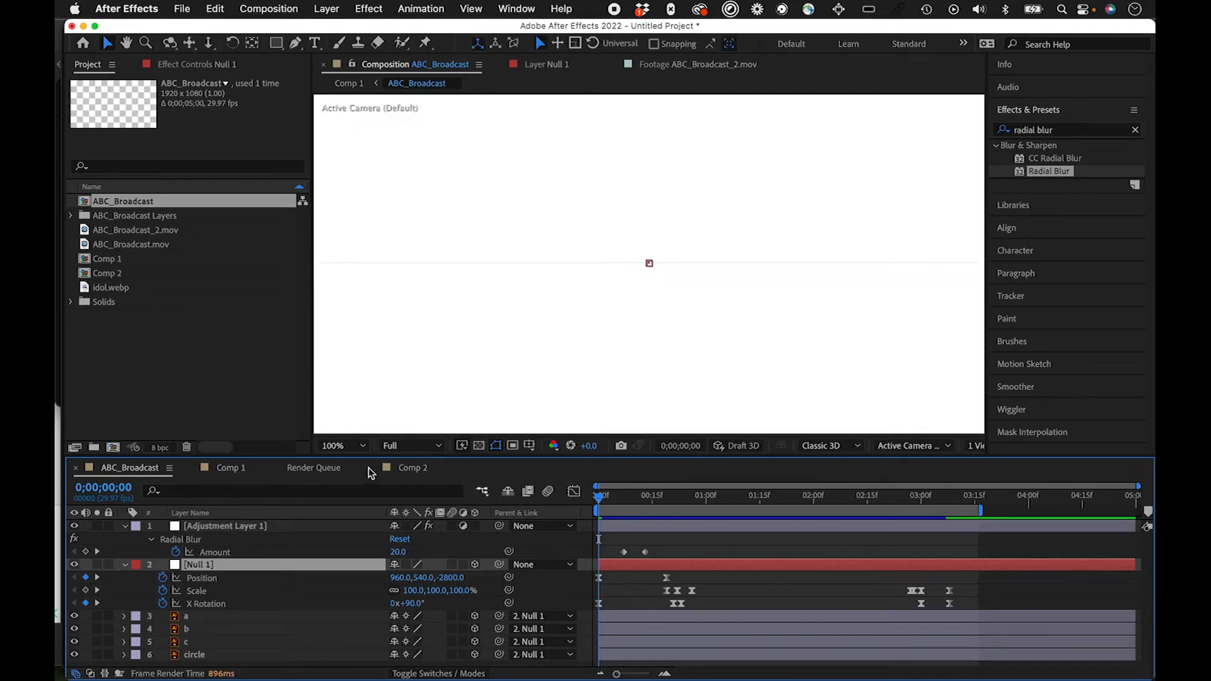
# Step: Replace the nested ABC_Broadcast layer in Comp 1 with ABC_Broadcast.mov, placed above Blue Solid 1
pyautogui.click(234, 468)
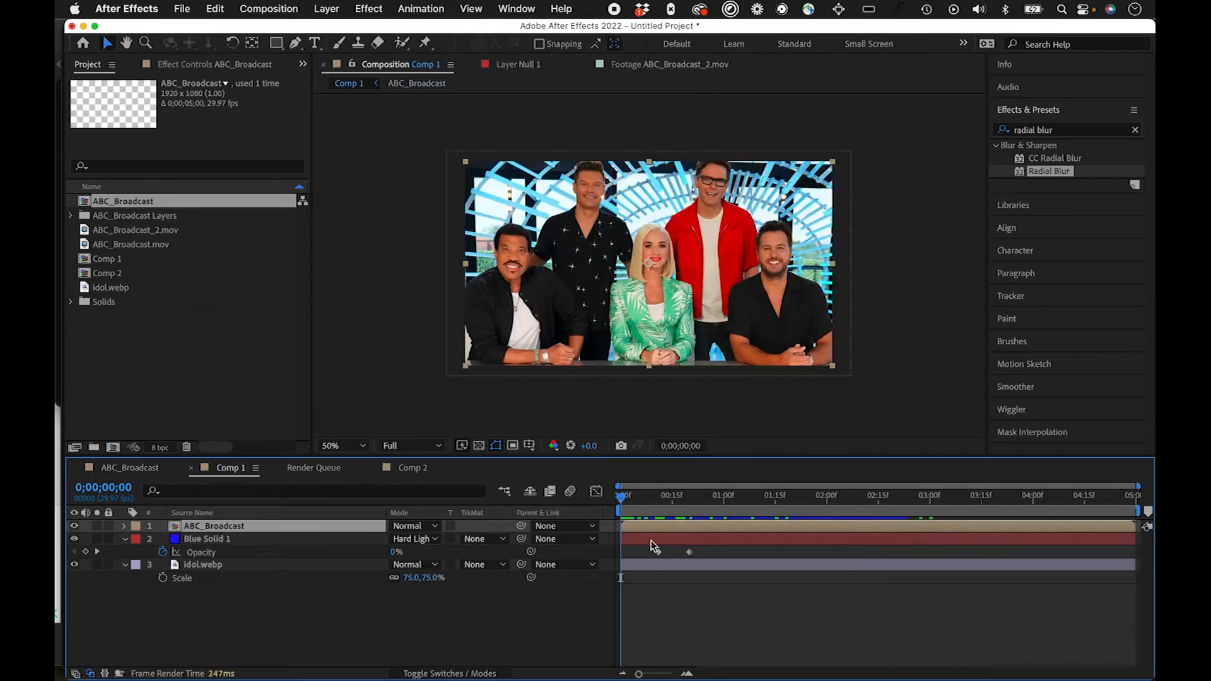
pyautogui.press('Delete')
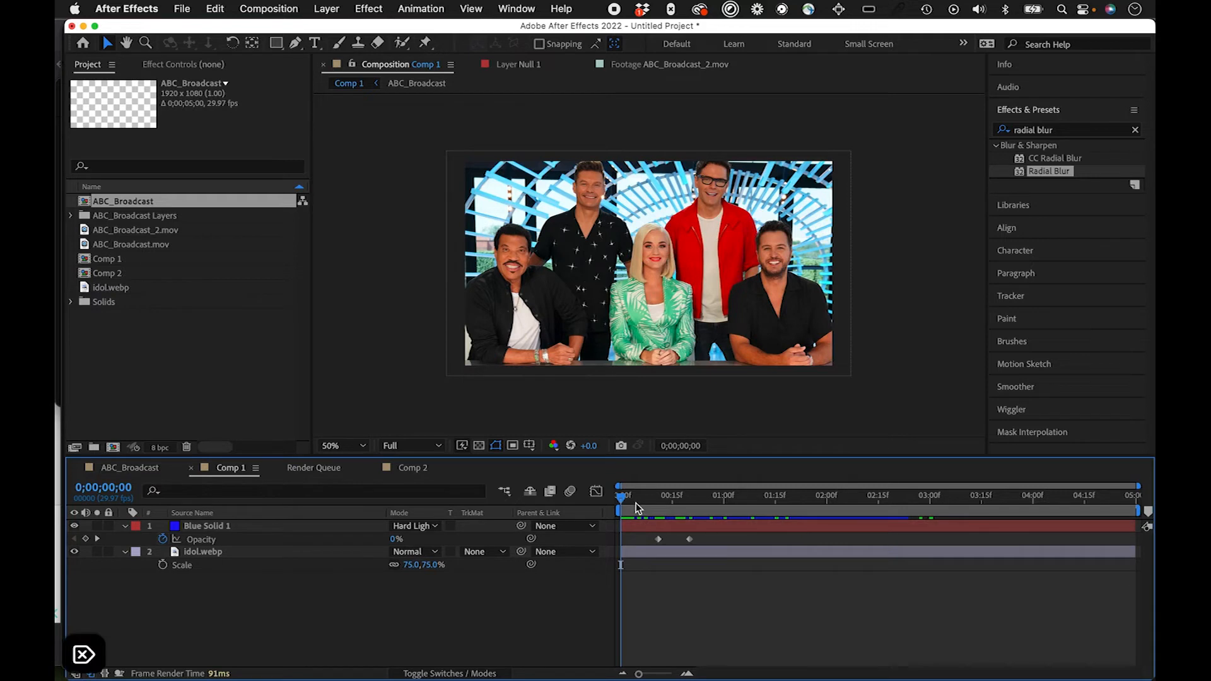
pyautogui.click(129, 244)
pyautogui.moveTo(139, 245); pyautogui.dragTo(194, 520)
pyautogui.moveTo(650, 498); pyautogui.dragTo(532, 493)
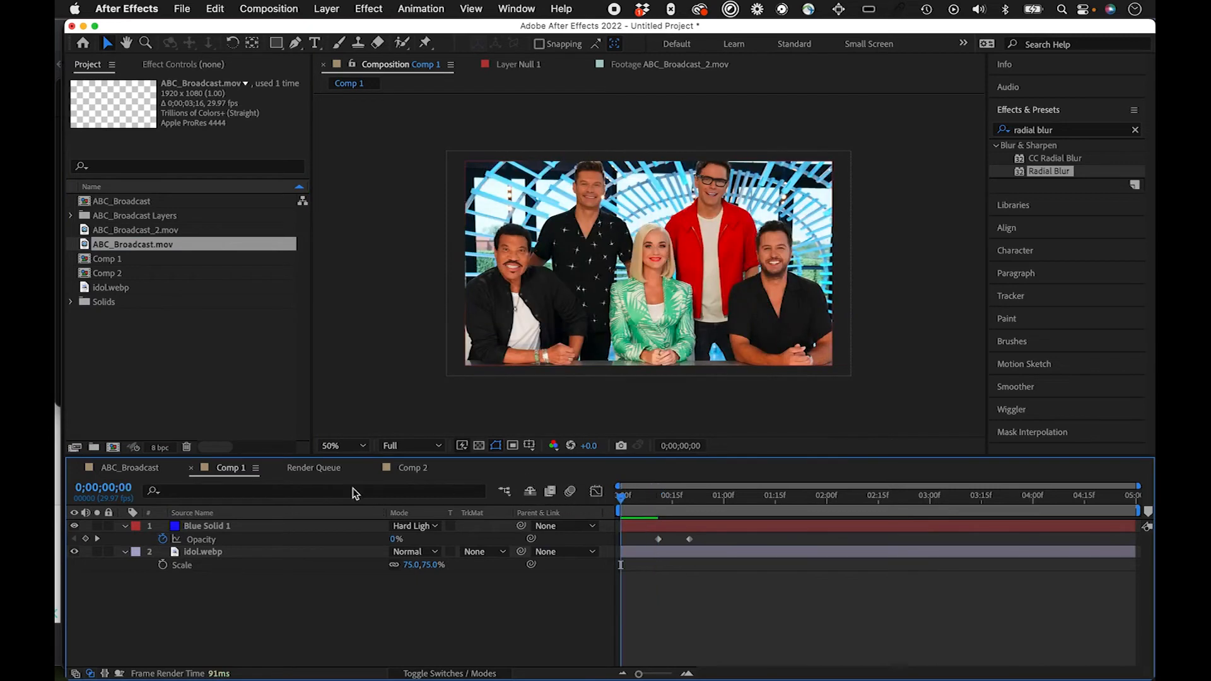
pyautogui.moveTo(168, 246); pyautogui.dragTo(217, 528)
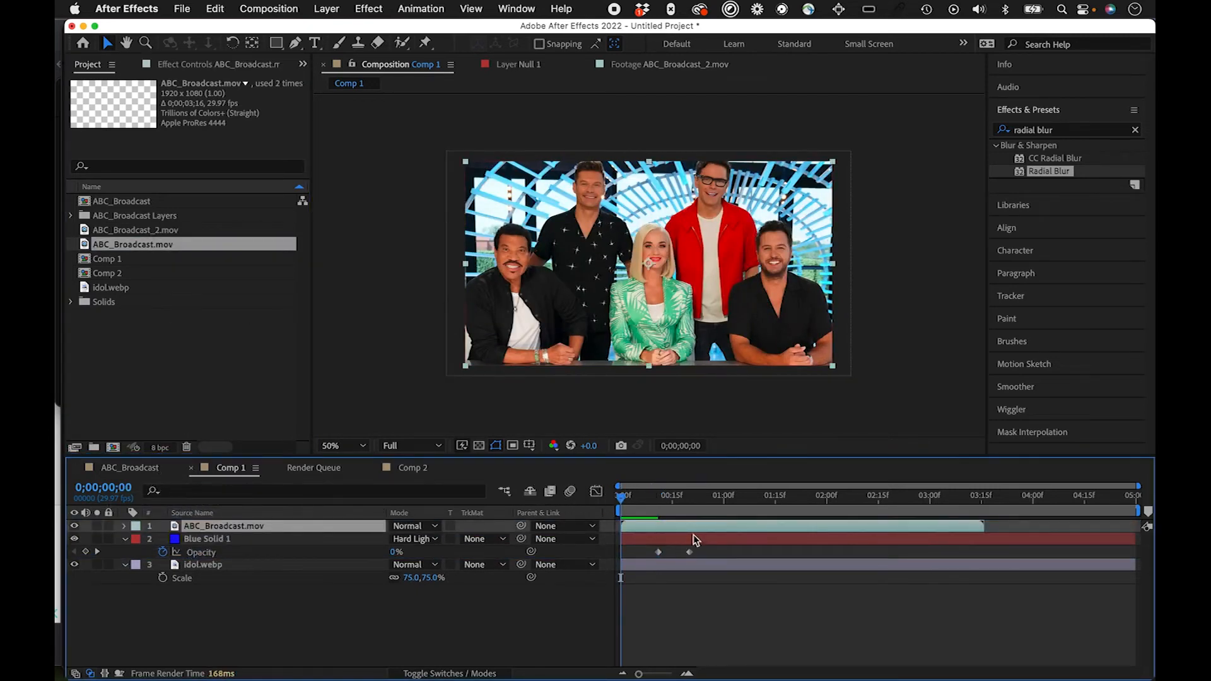
# Step: Play back and scrub Comp 1 to check ABC_Broadcast.mov's transparency over the blue solid and photo
pyautogui.moveTo(657, 495); pyautogui.dragTo(516, 497)
pyautogui.press('space')
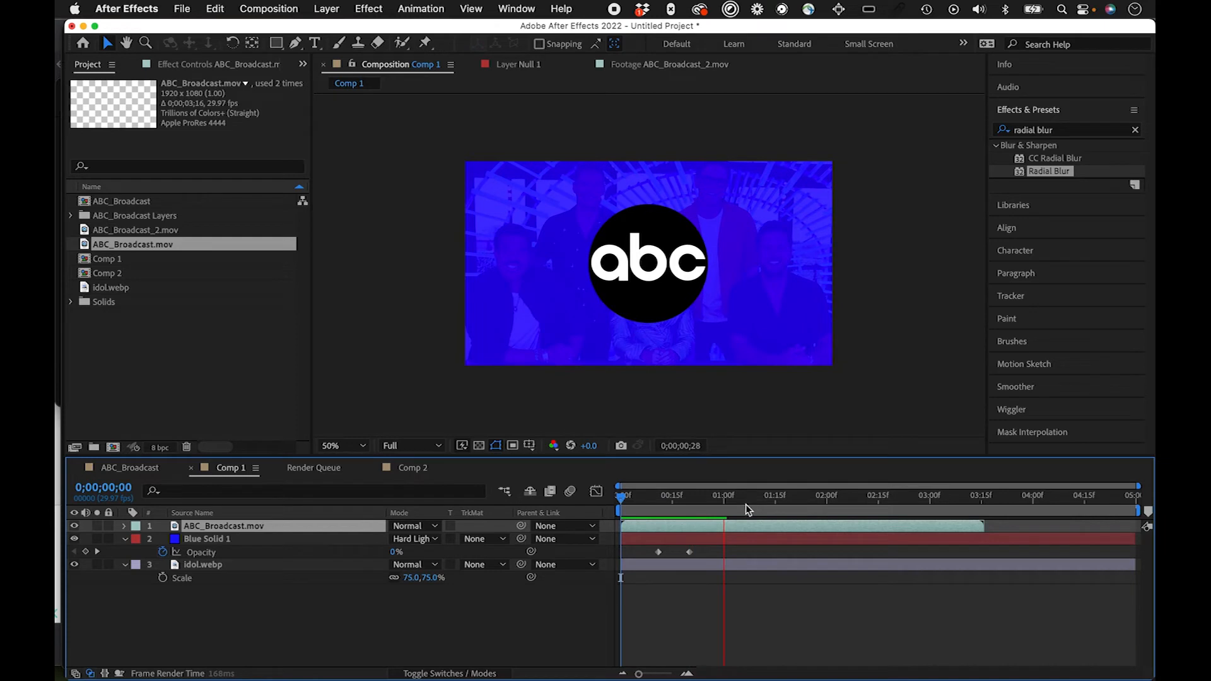
pyautogui.press('space')
pyautogui.moveTo(711, 503)
pyautogui.mouseDown()
pyautogui.moveTo(596, 516)
pyautogui.moveTo(666, 498)
pyautogui.moveTo(896, 526)
pyautogui.moveTo(602, 504)
pyautogui.moveTo(713, 498)
pyautogui.mouseUp()
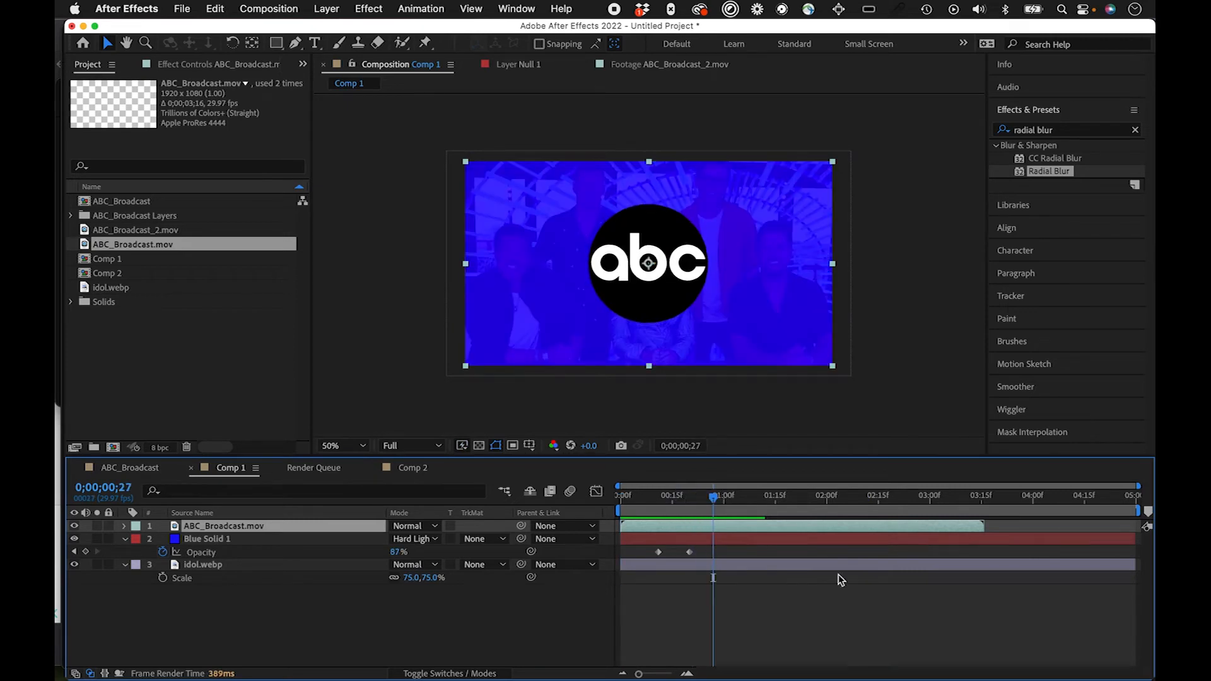
pyautogui.click(775, 595)
pyautogui.moveTo(747, 496); pyautogui.dragTo(768, 501)
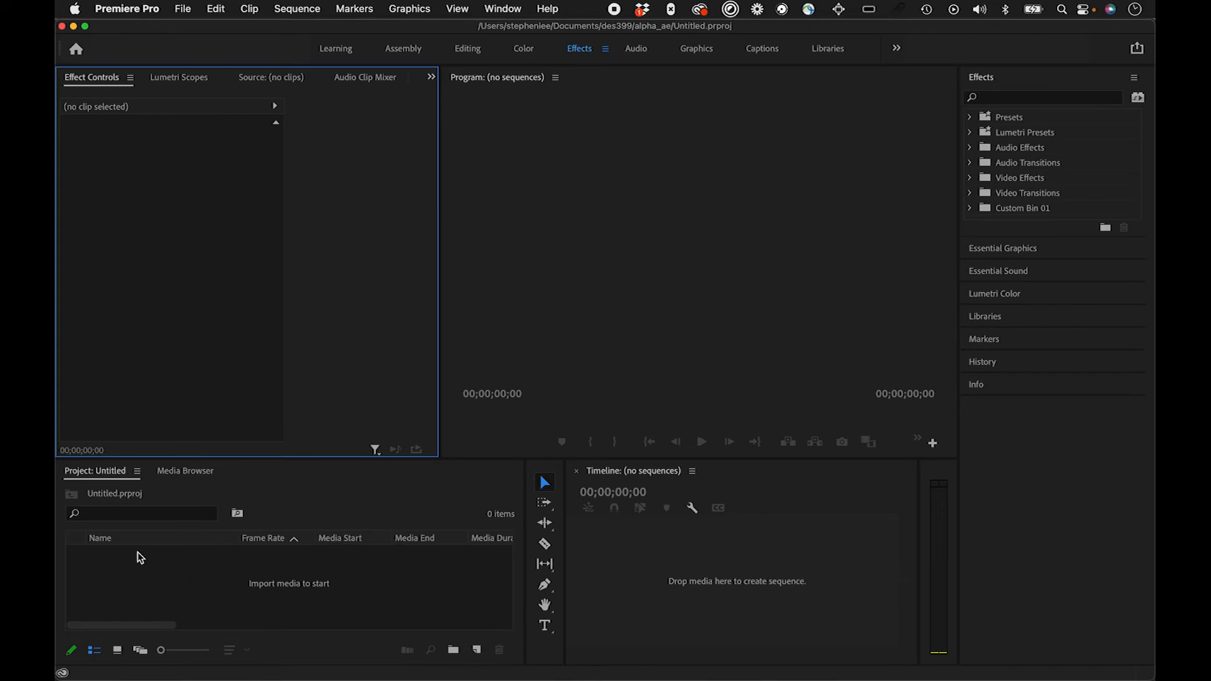
# Step: In Premiere Pro, import ABC_Broadcast.mov from the alpha_ae folder into the project
pyautogui.doubleClick(140, 590)
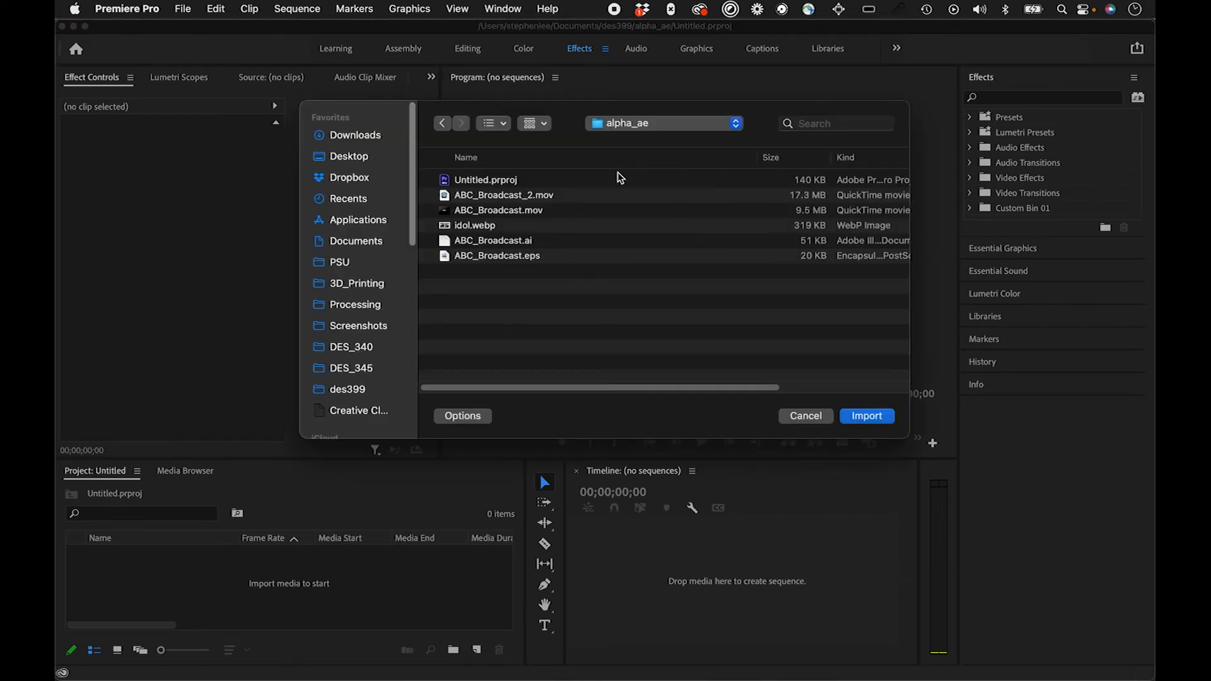
pyautogui.click(553, 212)
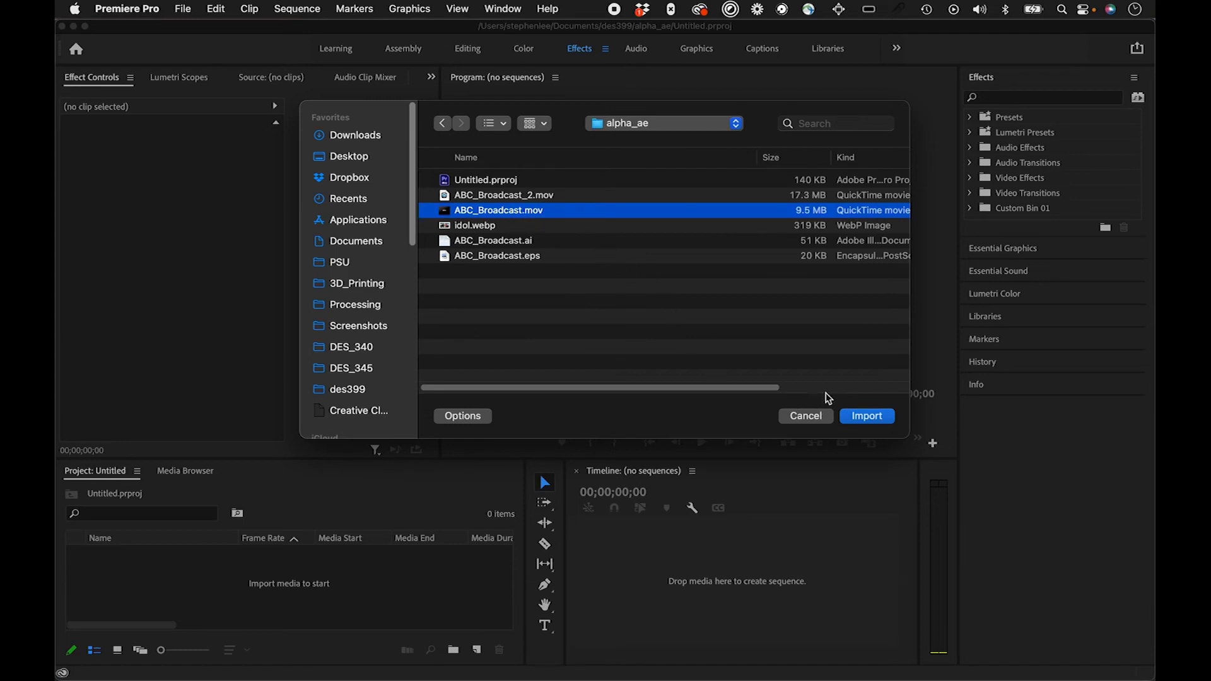
pyautogui.click(867, 420)
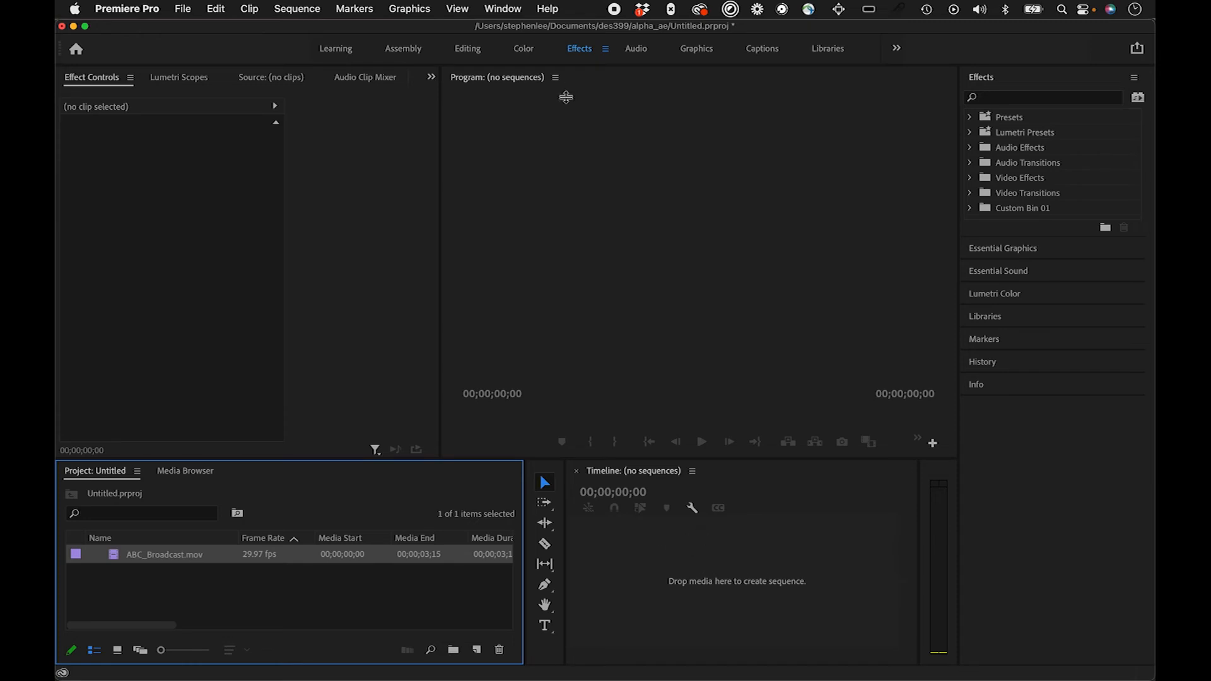
# Step: Create a new sequence named Sequence 01 with the ARRI 1080p 29.97 preset
pyautogui.click(311, 9)
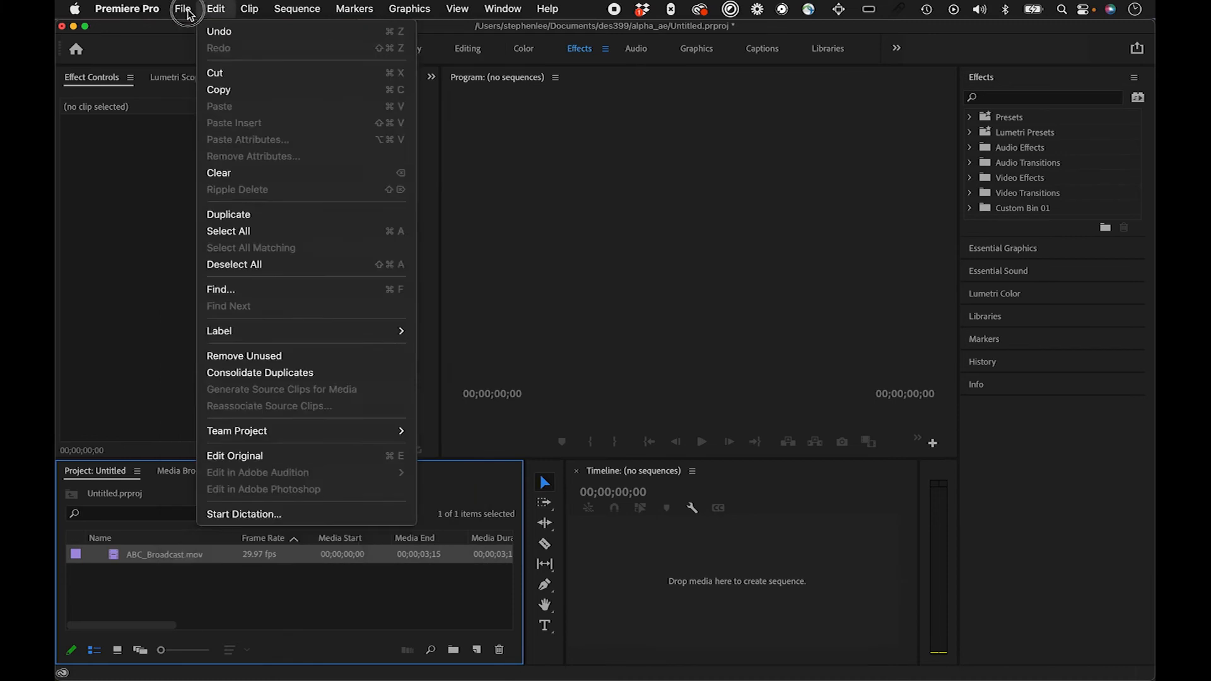
pyautogui.moveTo(189, 31)
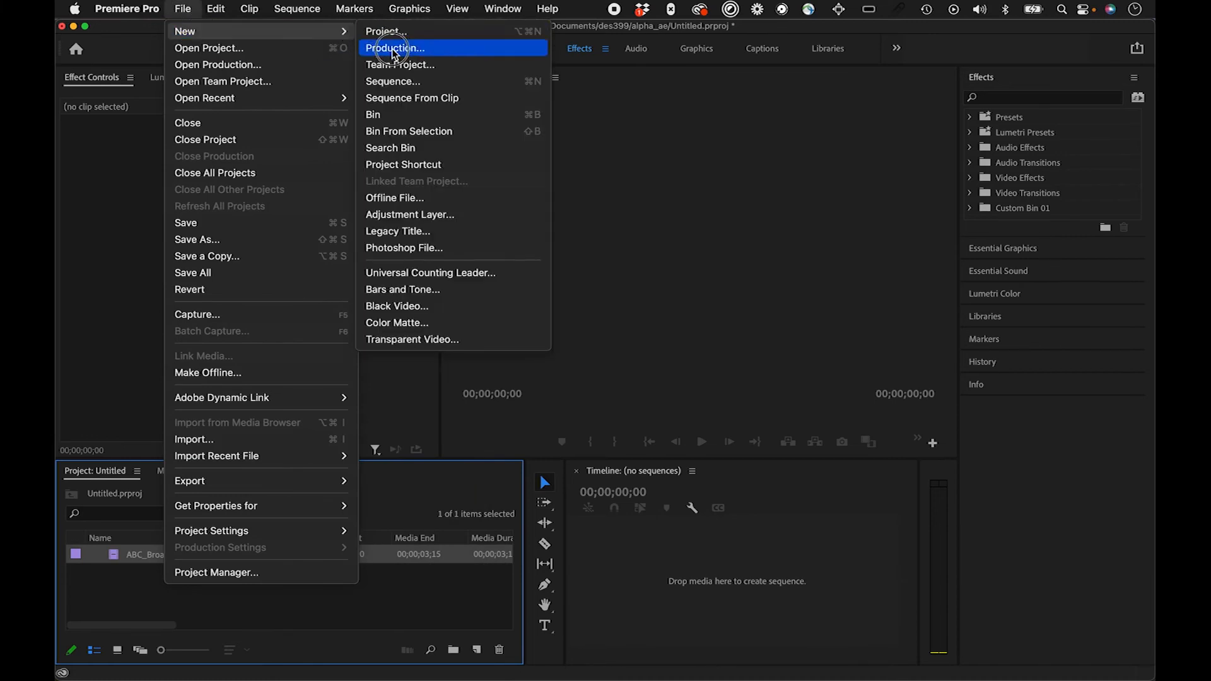
pyautogui.click(392, 81)
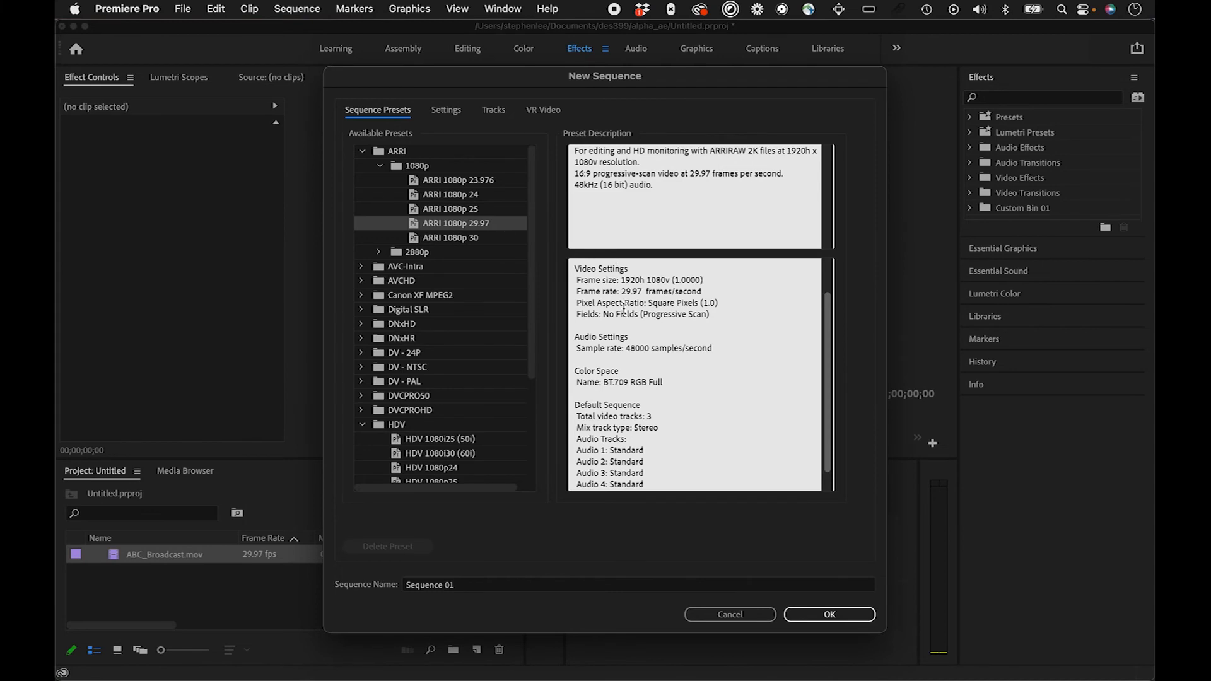
pyautogui.scroll(1, 711, 434)
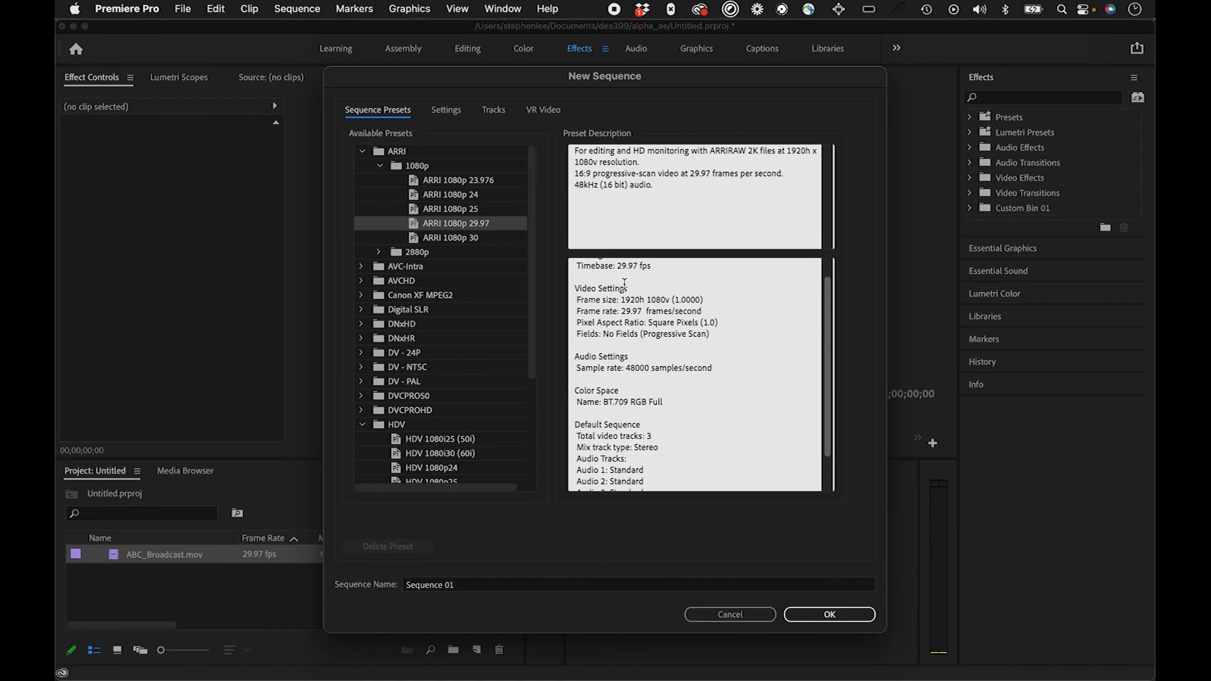
pyautogui.click(846, 617)
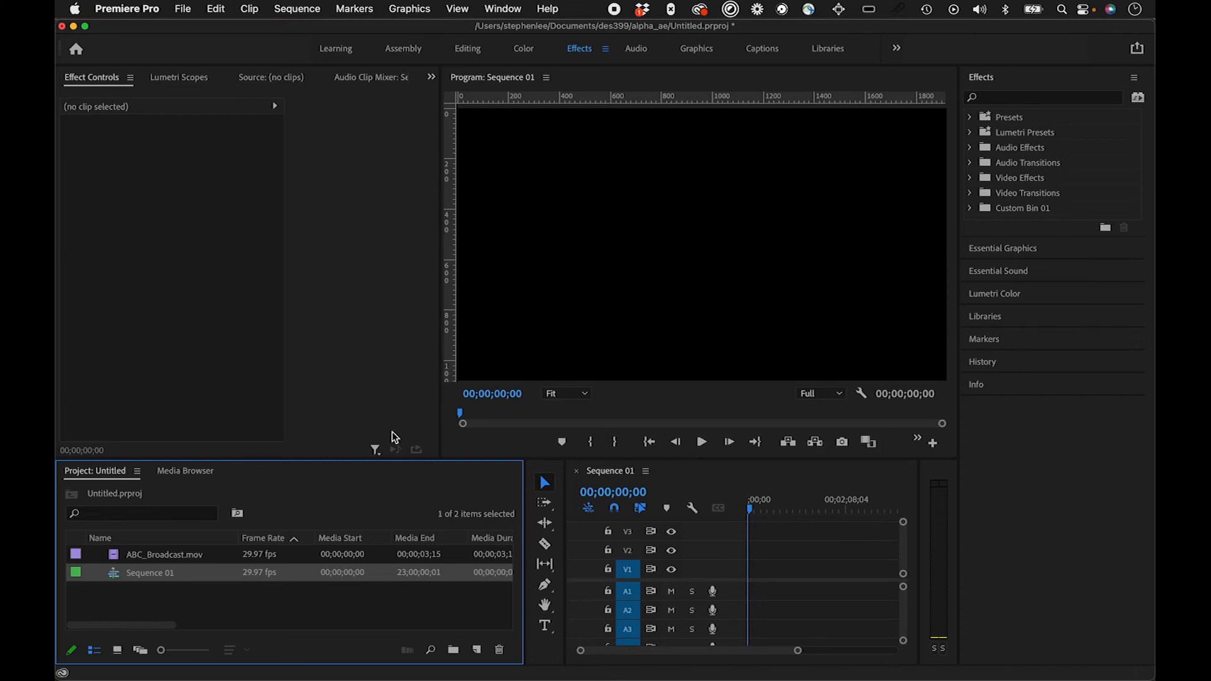
# Step: Import the idol.webp image from the alpha_ae folder into the project
pyautogui.click(227, 595)
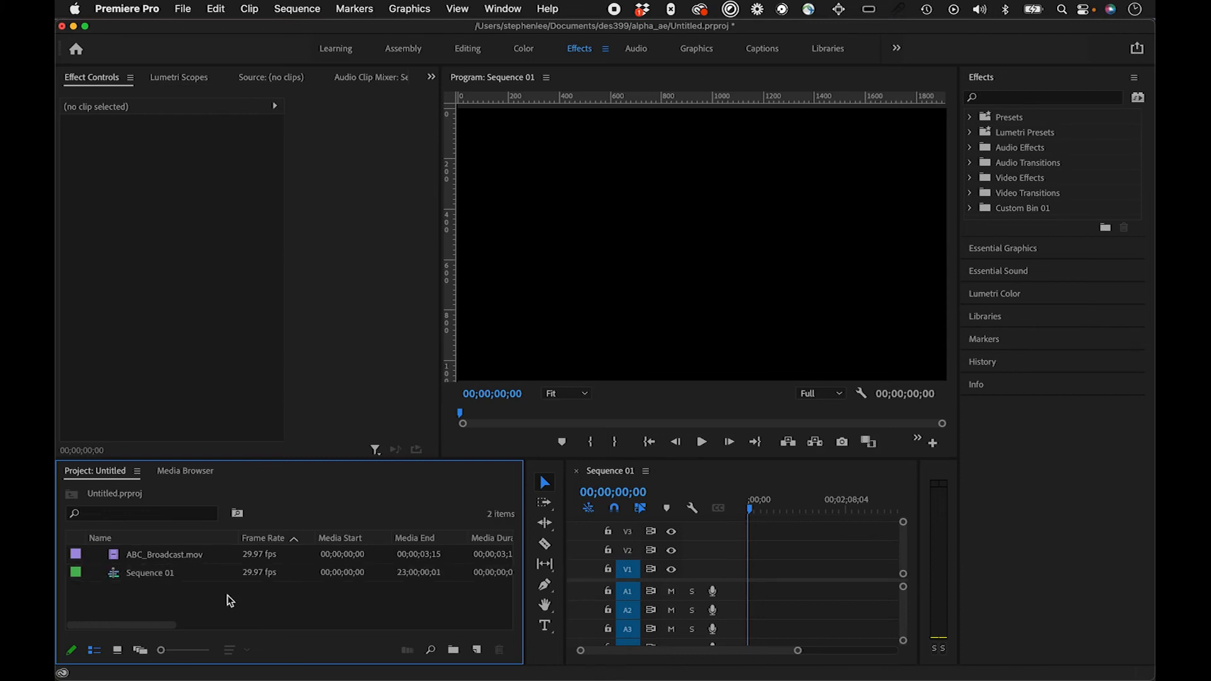
pyautogui.doubleClick(259, 596)
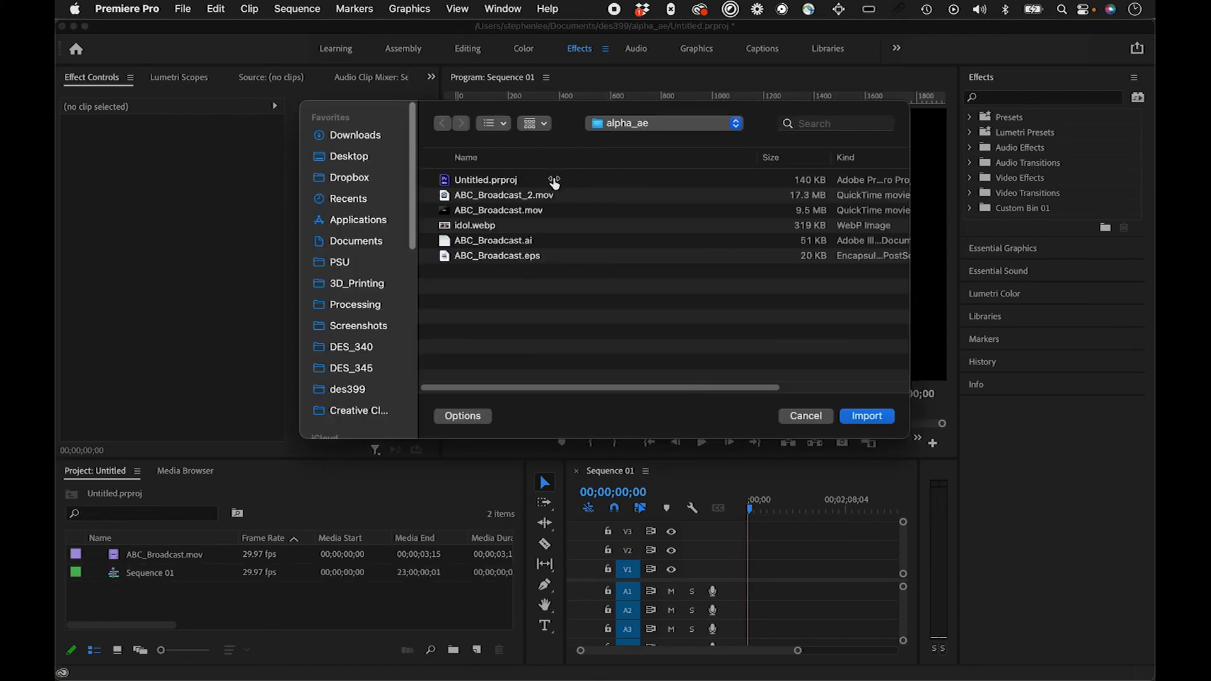
pyautogui.click(523, 231)
pyautogui.doubleClick(523, 231)
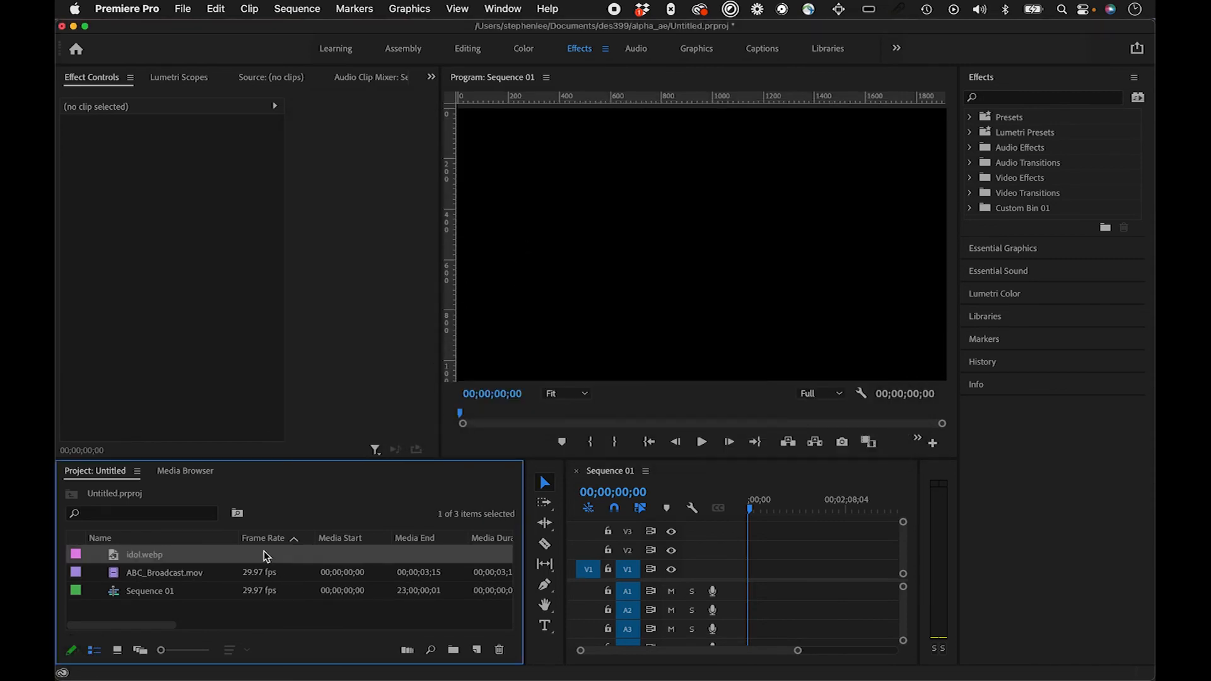
# Step: Place idol.webp on track V1 at the start of Sequence 01 and extend the clip to about 46 seconds
pyautogui.moveTo(154, 561); pyautogui.dragTo(749, 570)
pyautogui.moveTo(798, 650); pyautogui.dragTo(787, 650)
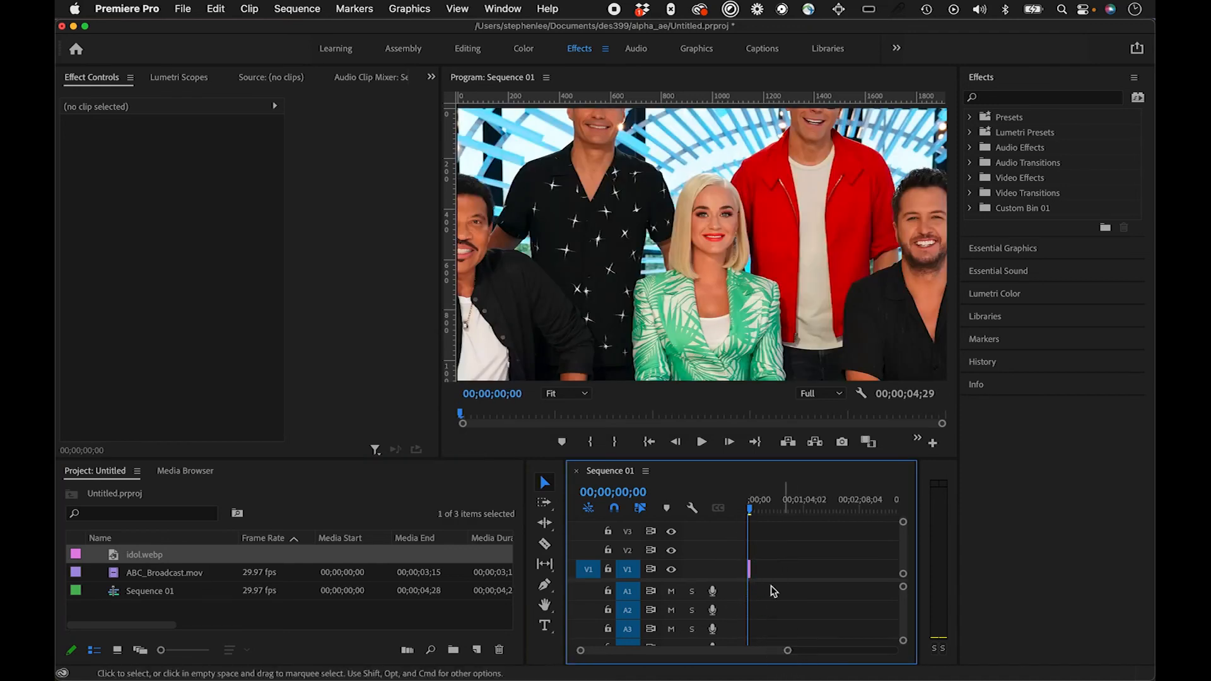
pyautogui.moveTo(754, 566); pyautogui.dragTo(755, 574)
pyautogui.press('super+z')
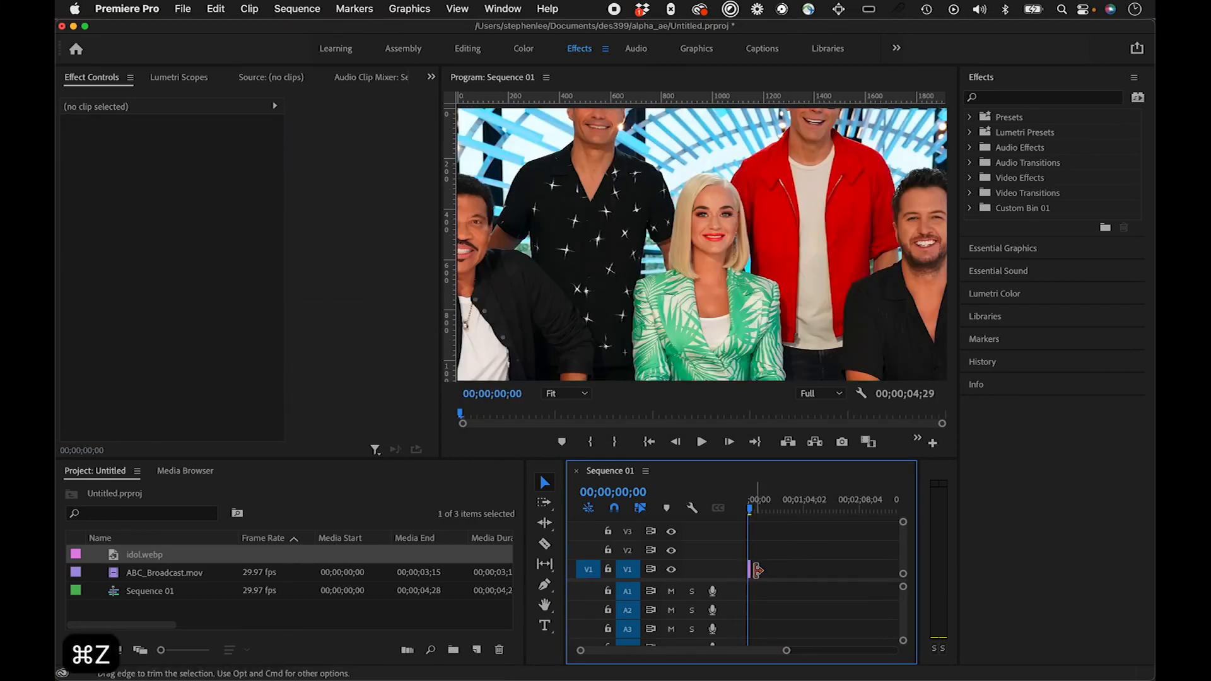
pyautogui.click(789, 653)
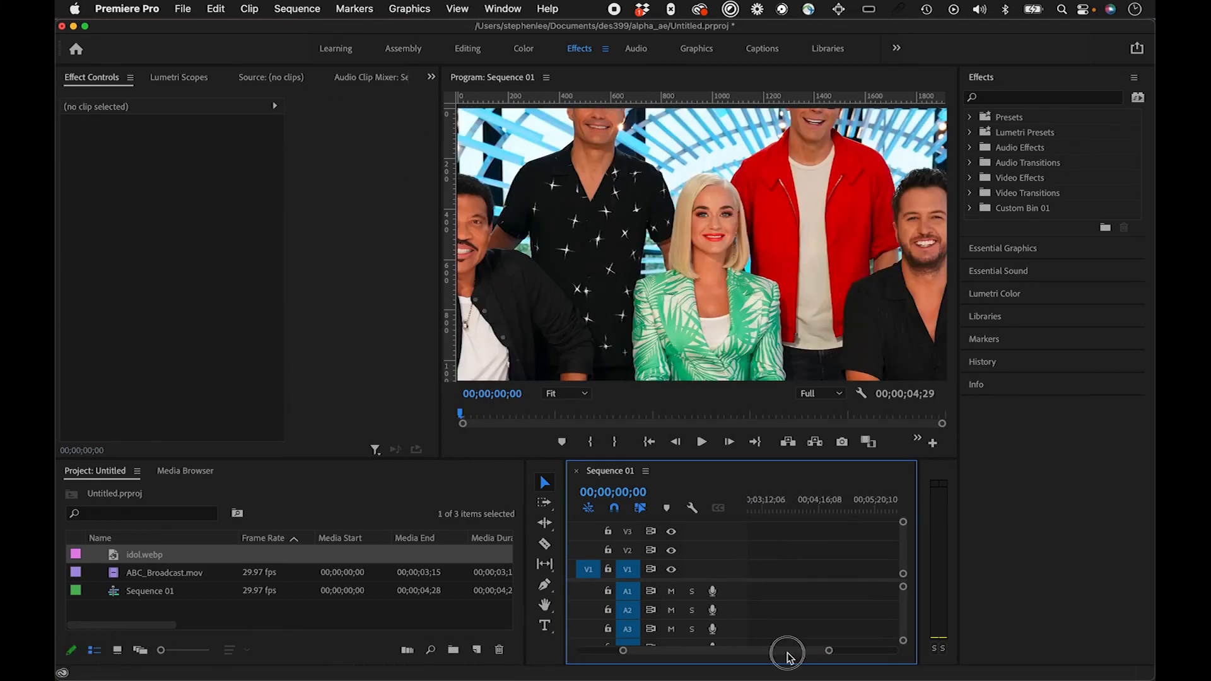
pyautogui.moveTo(749, 654); pyautogui.dragTo(700, 647)
pyautogui.moveTo(784, 651); pyautogui.dragTo(714, 651)
pyautogui.moveTo(762, 564); pyautogui.dragTo(892, 567)
# Step: Set the idol.webp clip's scale to 74
pyautogui.click(765, 507)
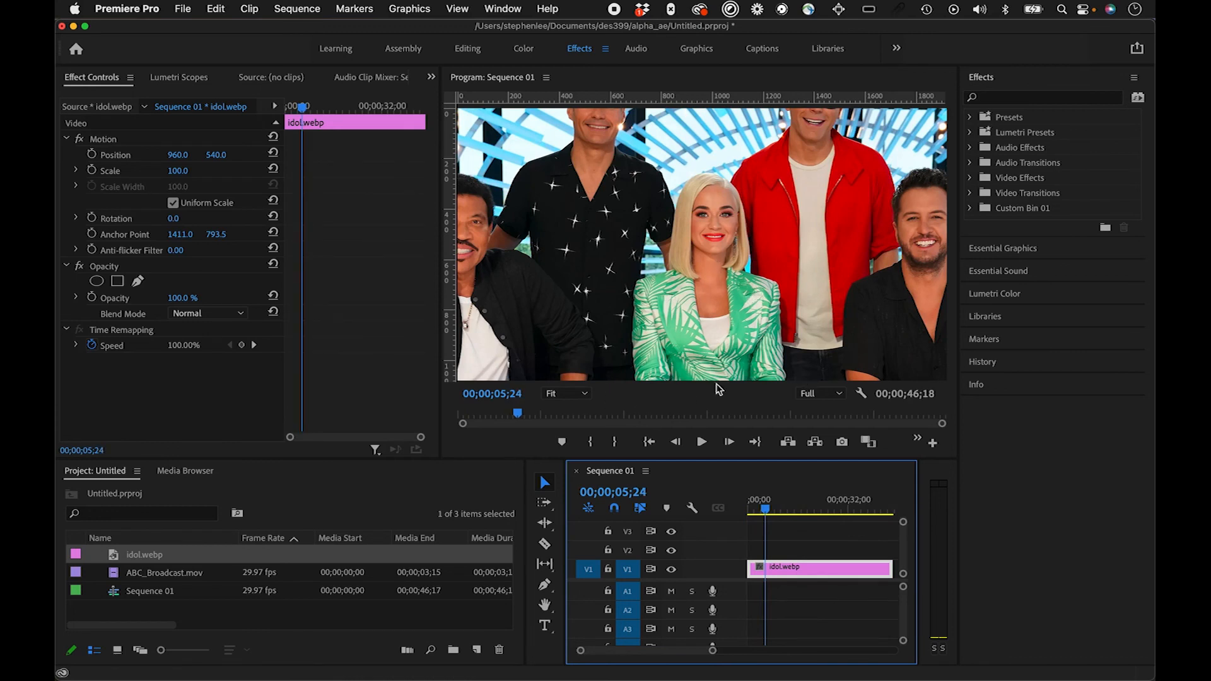
pyautogui.click(164, 167)
pyautogui.moveTo(178, 171); pyautogui.dragTo(161, 171)
# Step: Place ABC_Broadcast.mov on track V2 at the start of the sequence and play it over the photo
pyautogui.moveTo(183, 573); pyautogui.dragTo(751, 550)
pyautogui.moveTo(764, 505); pyautogui.dragTo(717, 508)
pyautogui.press('space')
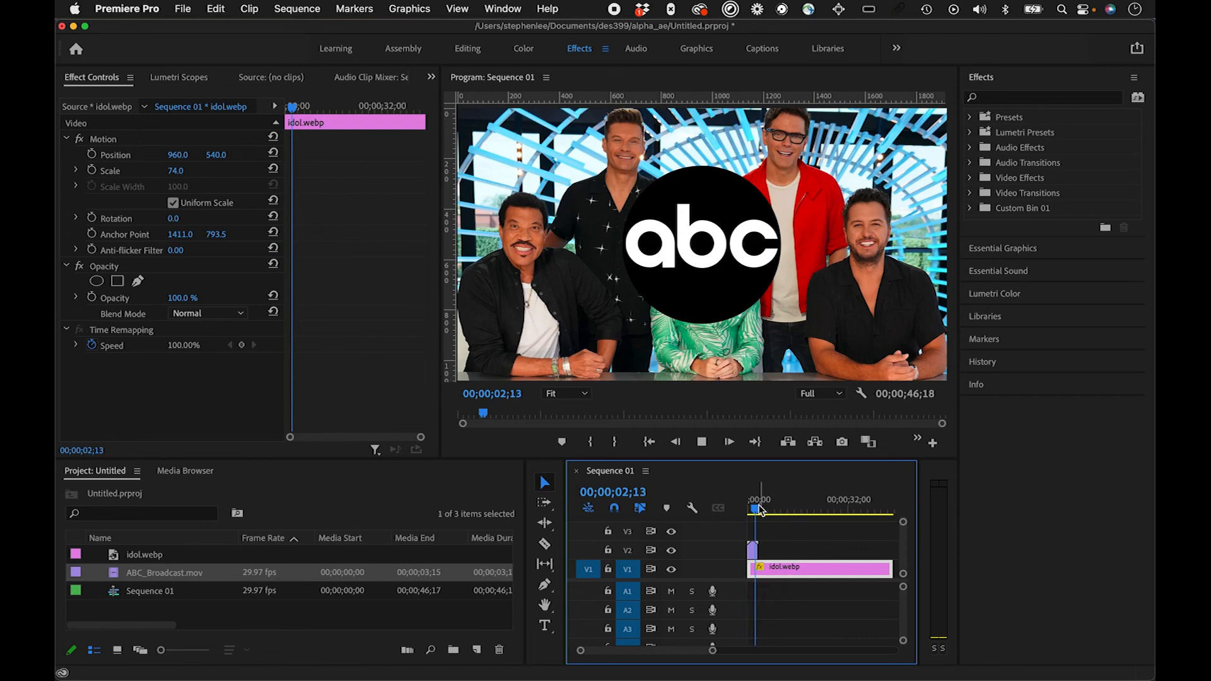
# Step: Replay and scrub the start of Sequence 01 to check the logo animation's transparency over the photo
pyautogui.moveTo(757, 509); pyautogui.dragTo(711, 512)
pyautogui.press('space')
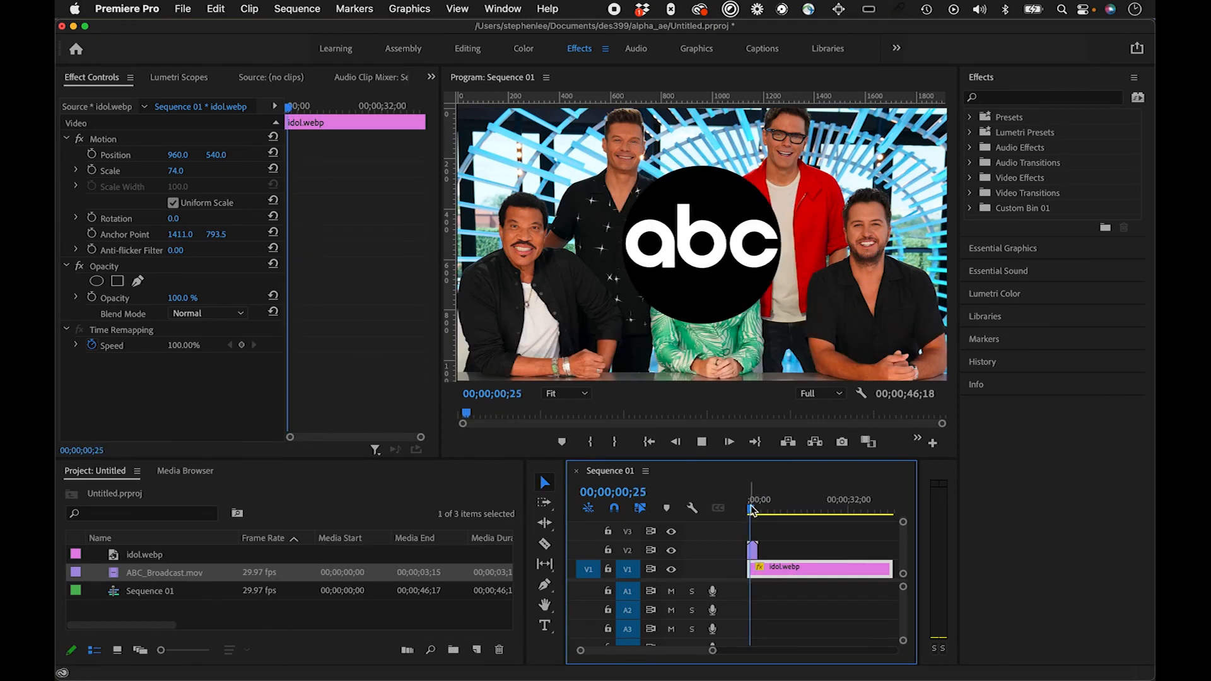
pyautogui.press('space')
pyautogui.moveTo(765, 507); pyautogui.dragTo(760, 509)
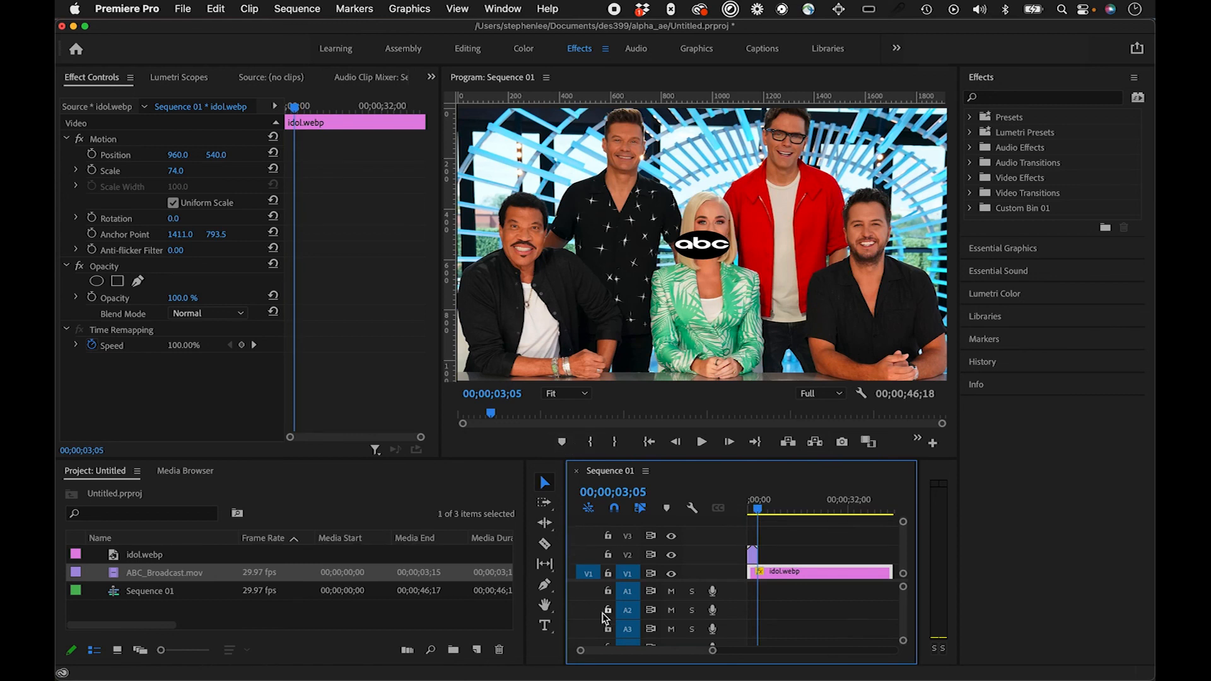
pyautogui.click(757, 511)
pyautogui.moveTo(757, 511); pyautogui.dragTo(750, 509)
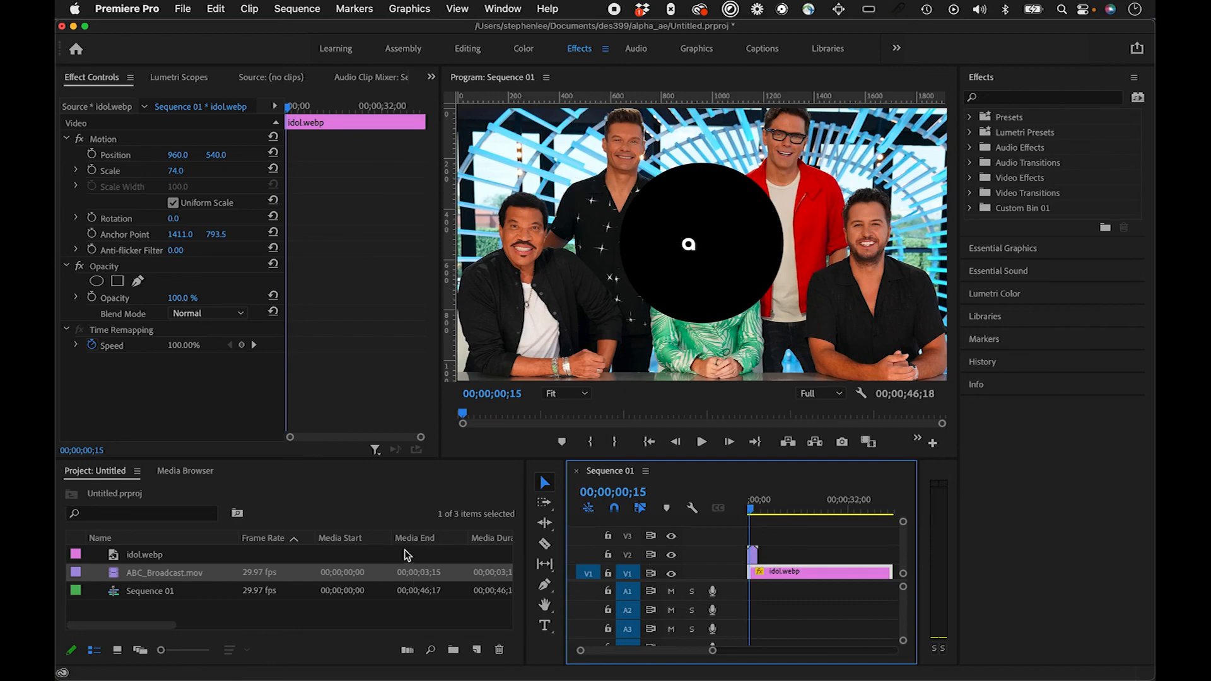